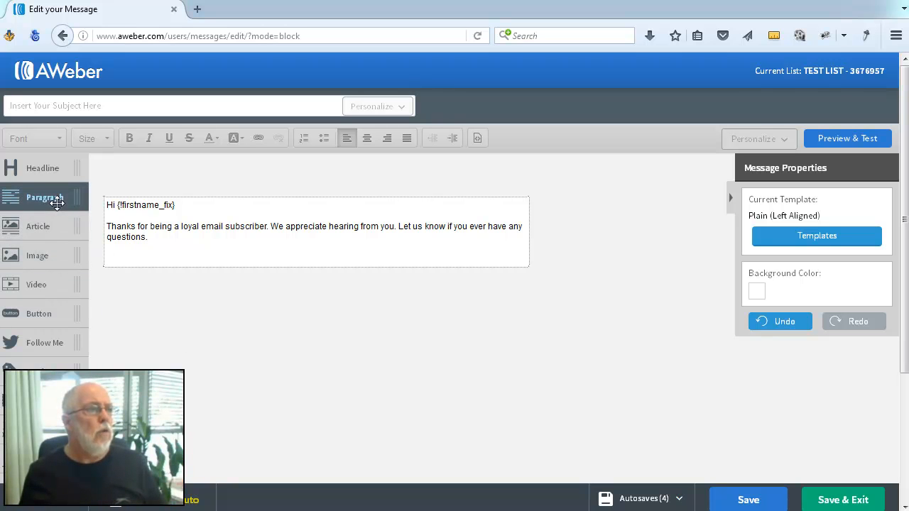
# - Add an image block and then an empty paragraph block below the existing message text
pyautogui.moveTo(51, 256); pyautogui.dragTo(229, 284)
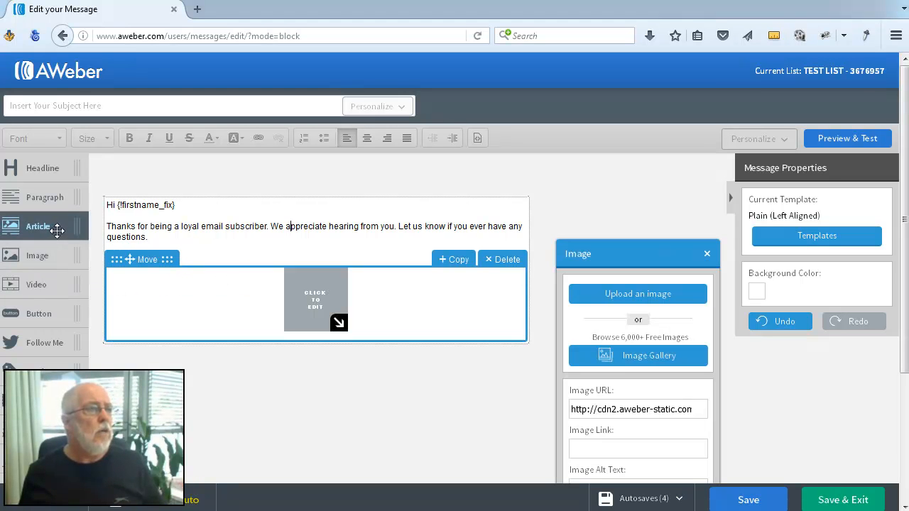
pyautogui.moveTo(47, 199); pyautogui.dragTo(253, 373)
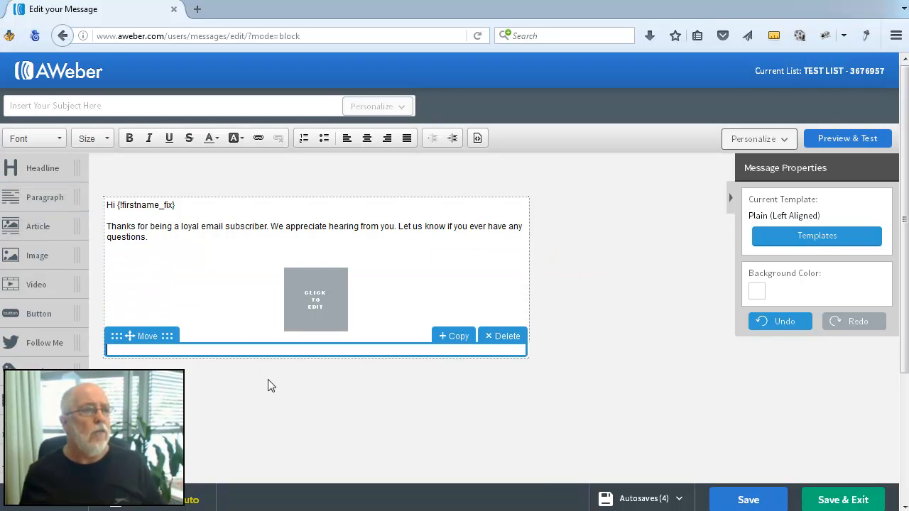
# - Copy the 'Thanks for being a loyal email subscriber' paragraph into the new paragraph block below the image
pyautogui.click(106, 225)
pyautogui.moveTo(107, 225); pyautogui.dragTo(149, 237)
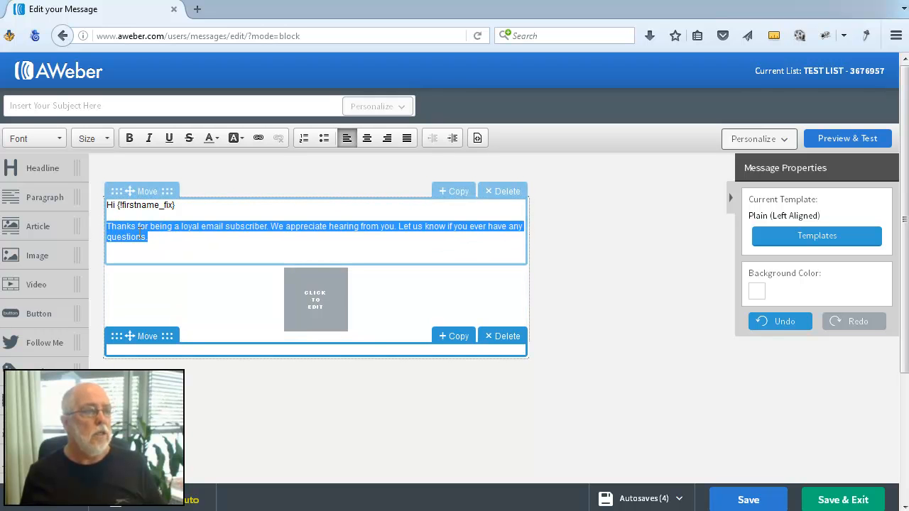
pyautogui.hotkey('ctrl', 'a')
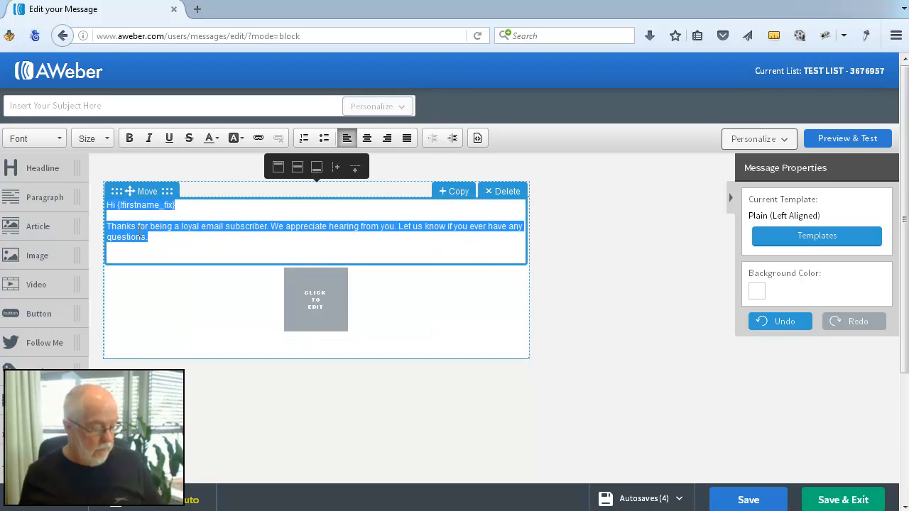
pyautogui.moveTo(106, 227); pyautogui.dragTo(148, 237)
pyautogui.hotkey('ctrl', 'c')
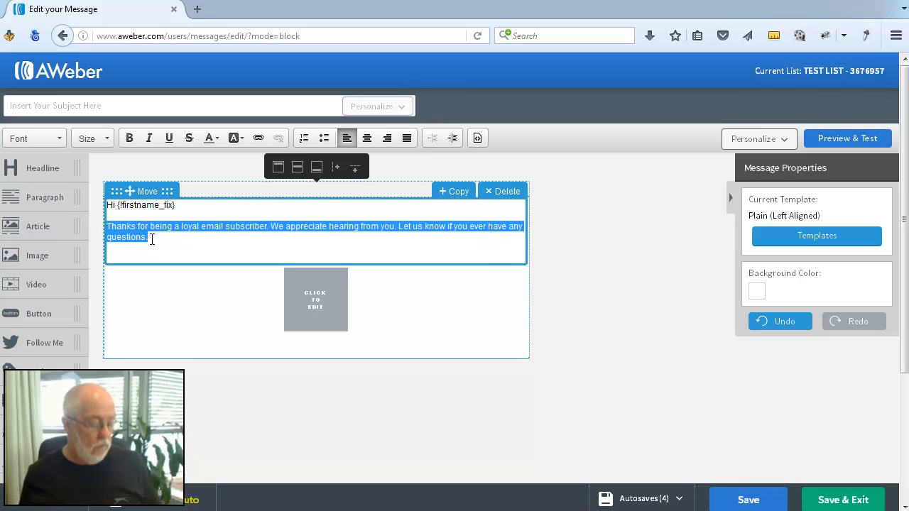
pyautogui.click(169, 350)
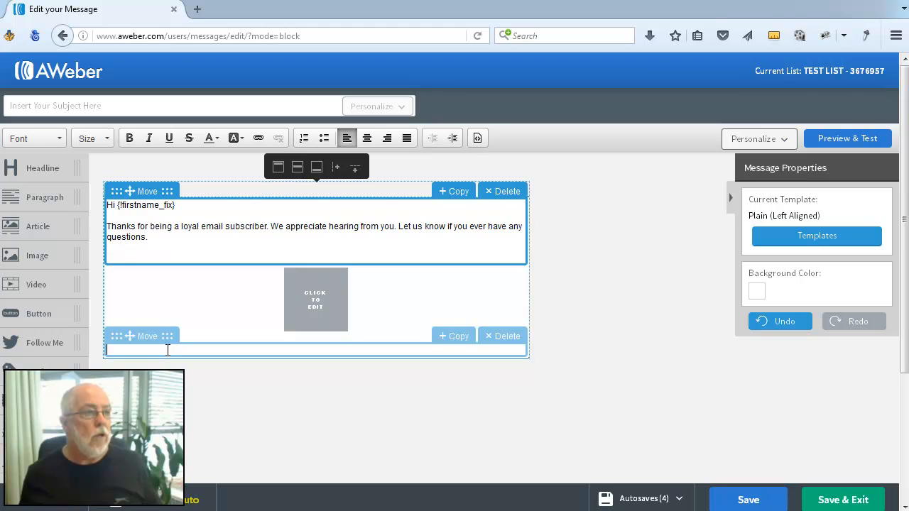
pyautogui.hotkey('ctrl', 'v')
pyautogui.click(349, 418)
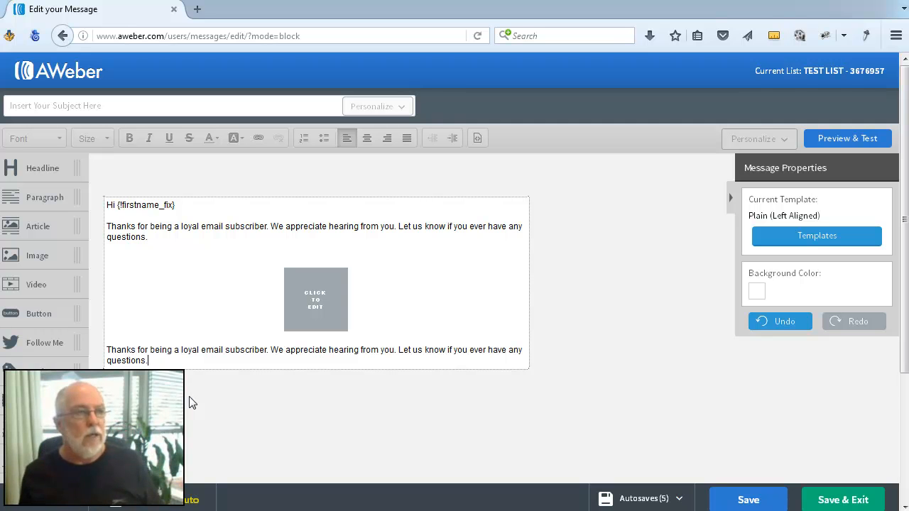
# - Add several blank lines after the pasted paragraph in the lower block
pyautogui.moveTo(249, 316)
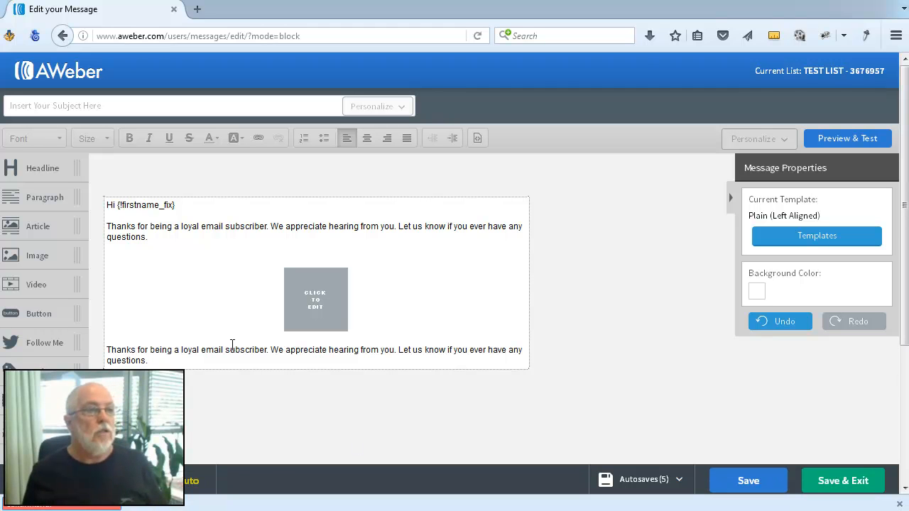
pyautogui.click(198, 360)
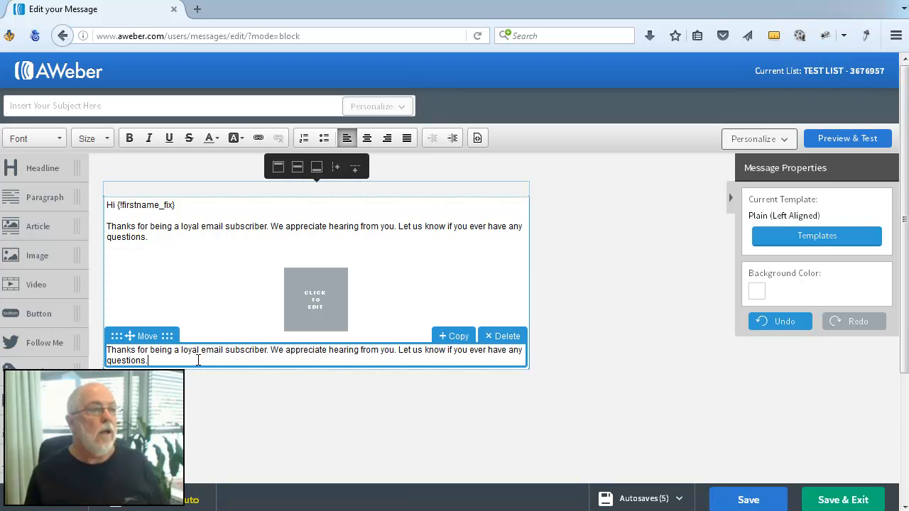
pyautogui.press('Return')
pyautogui.press('Return')
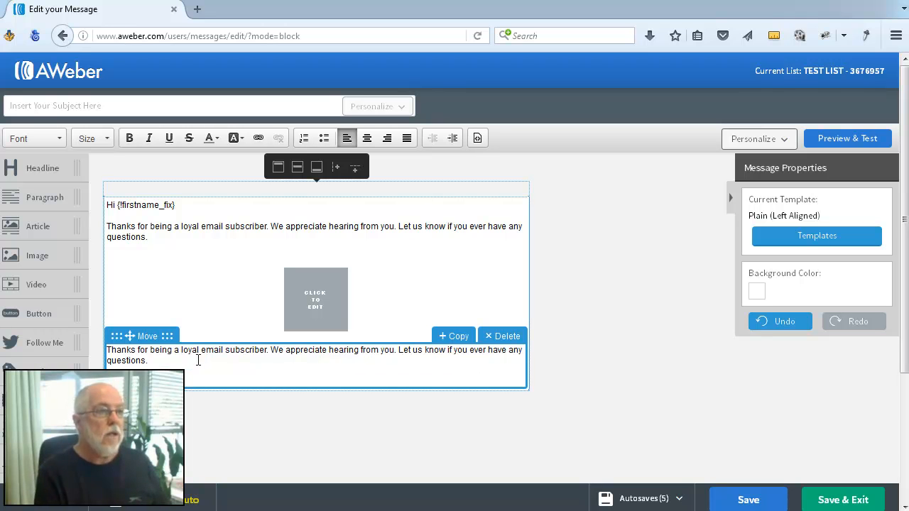
pyautogui.press('Return')
pyautogui.press('Return')
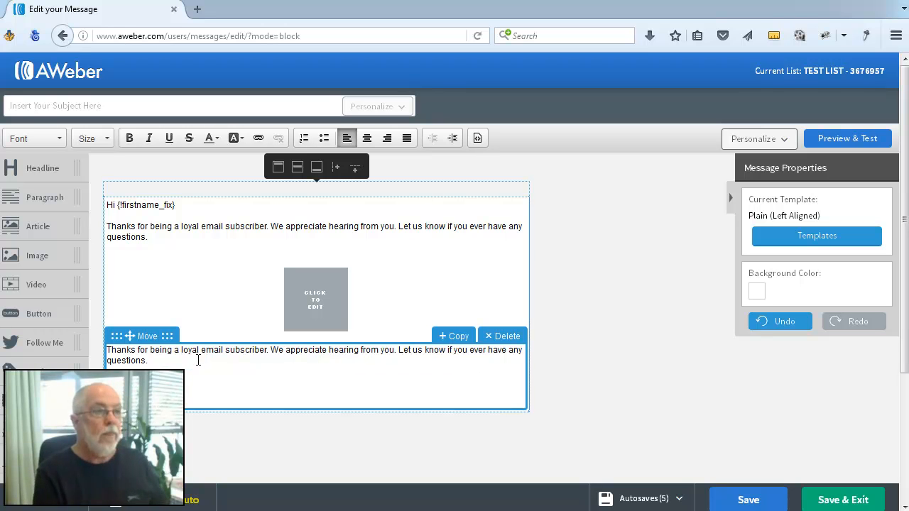
pyautogui.press('Return')
pyautogui.press('Return')
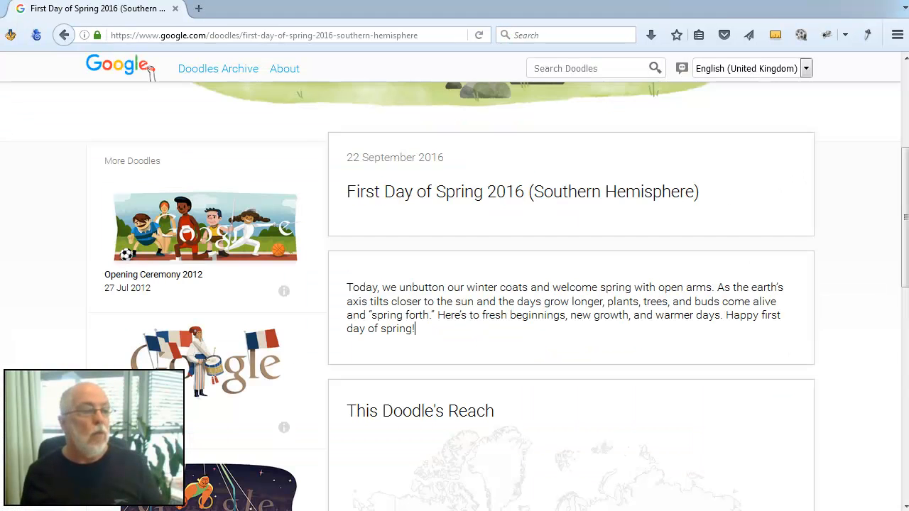
# - Copy the description paragraph from the Google Doodle 'First Day of Spring 2016 (Southern Hemisphere)' page
pyautogui.scroll(3, 399, 404)
pyautogui.scroll(-2, 400, 391)
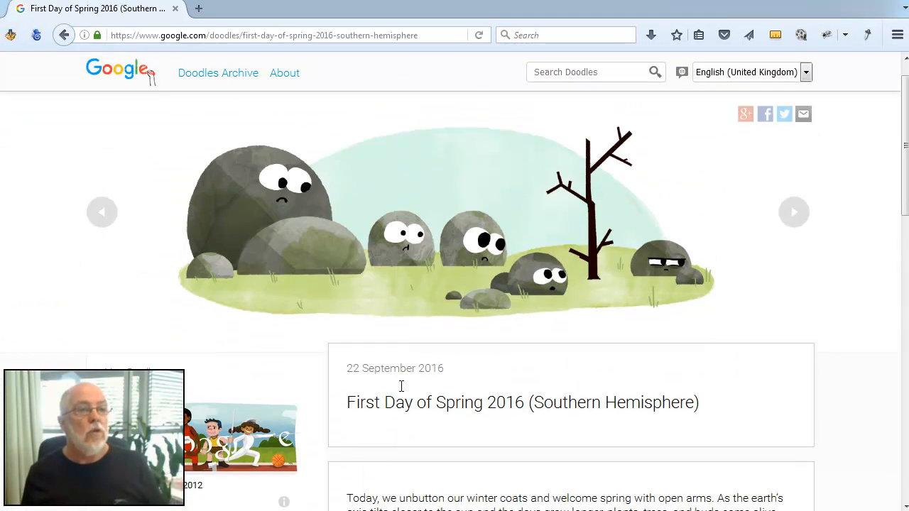
pyautogui.moveTo(347, 368)
pyautogui.mouseDown()
pyautogui.moveTo(454, 397)
pyautogui.moveTo(461, 413)
pyautogui.mouseUp()
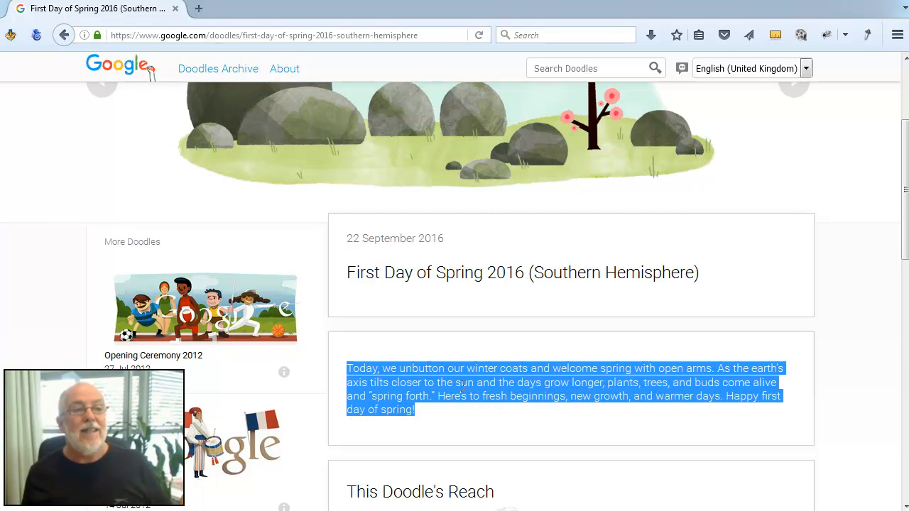
pyautogui.rightClick(462, 387)
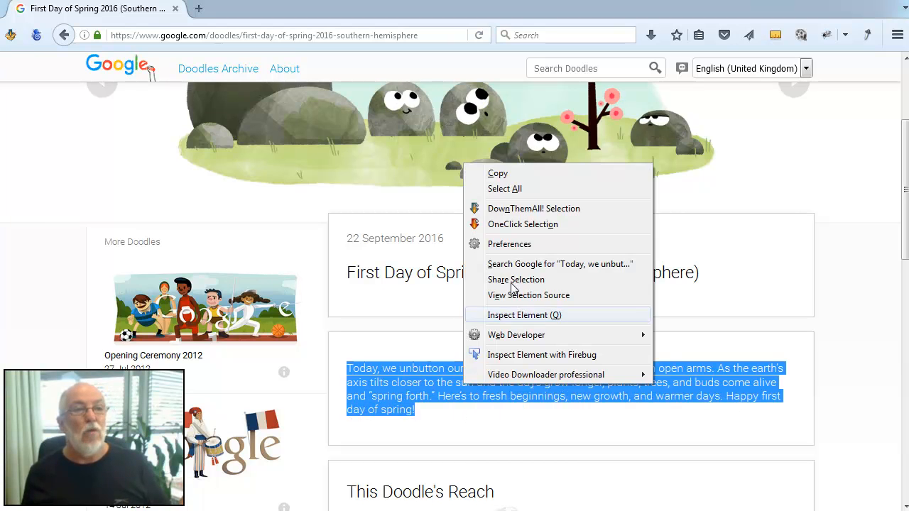
pyautogui.click(497, 172)
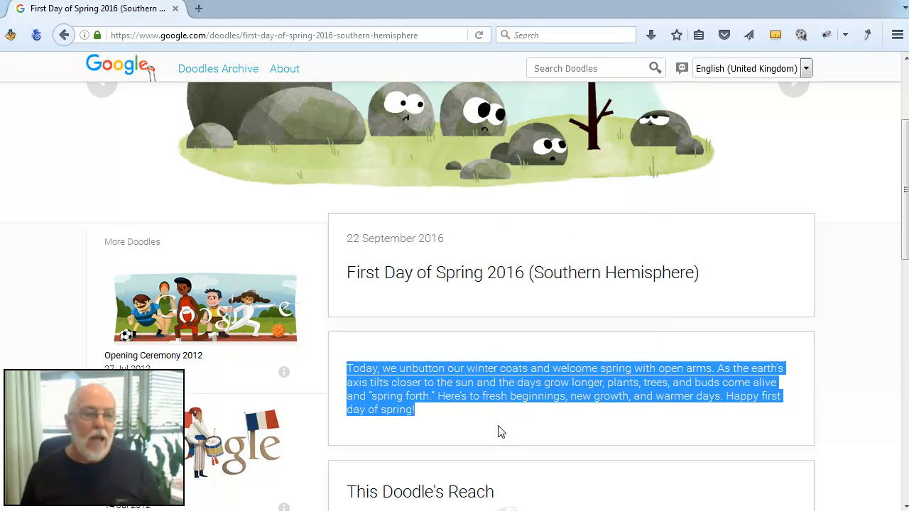
pyautogui.hotkey('alt', 'Tab')
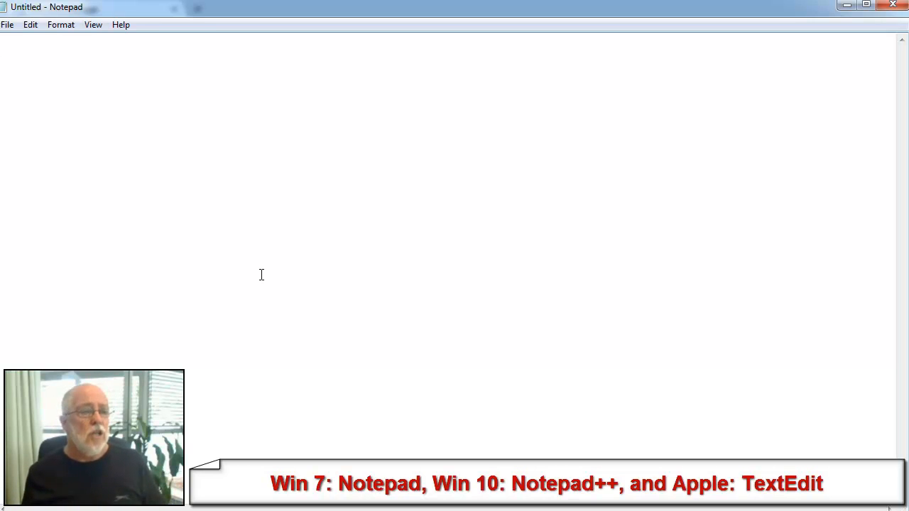
pyautogui.click(182, 510)
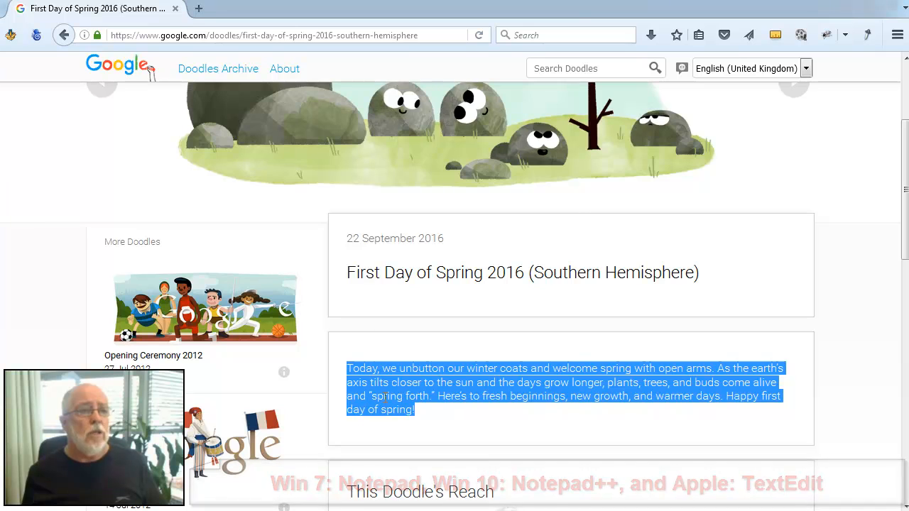
pyautogui.rightClick(382, 410)
pyautogui.click(420, 187)
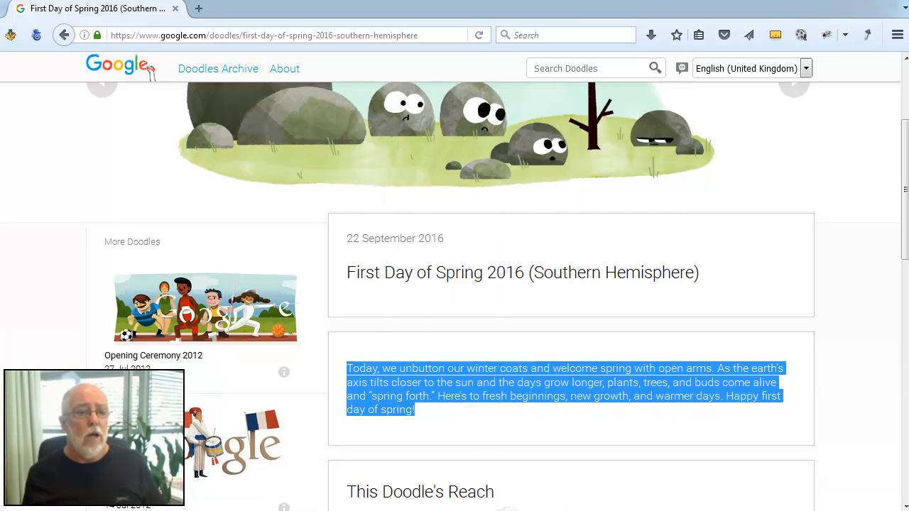
# - Switch to Notepad, paste the copied description as plain text, and select all of it
pyautogui.click(625, 510)
pyautogui.rightClick(164, 158)
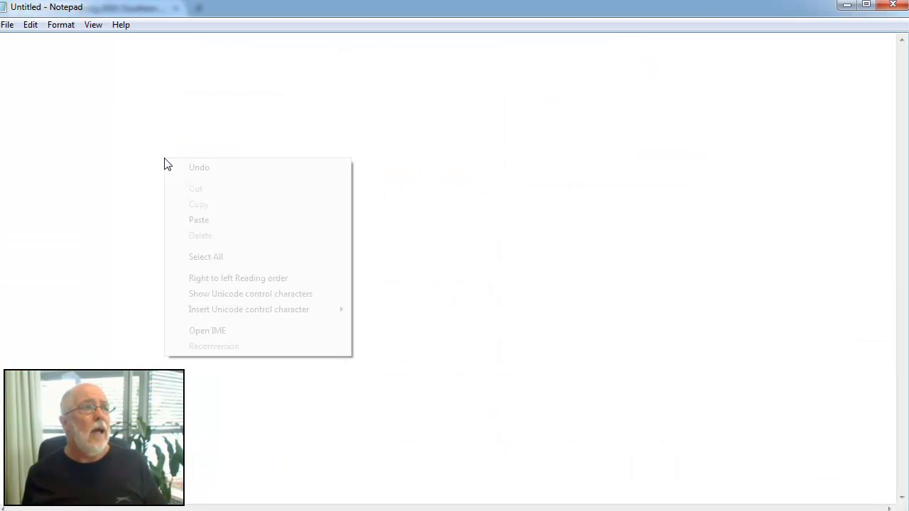
pyautogui.click(210, 225)
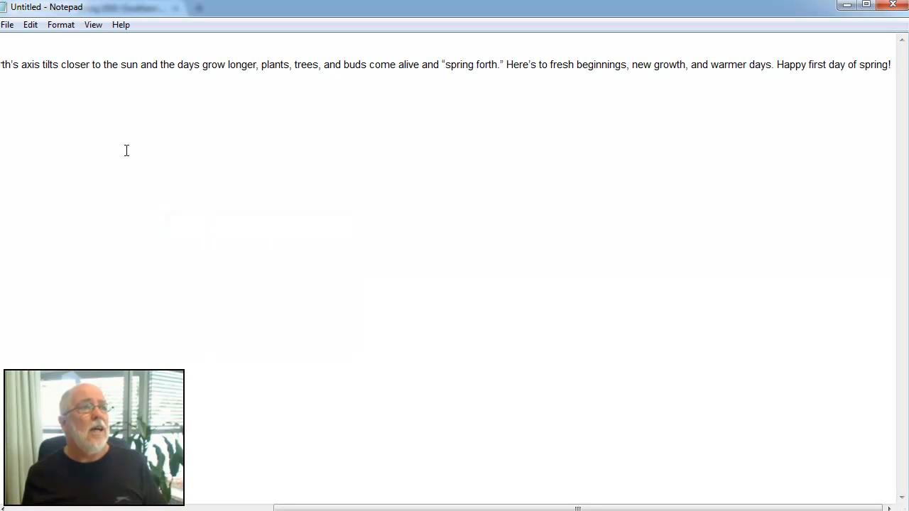
pyautogui.moveTo(577, 508); pyautogui.dragTo(314, 508)
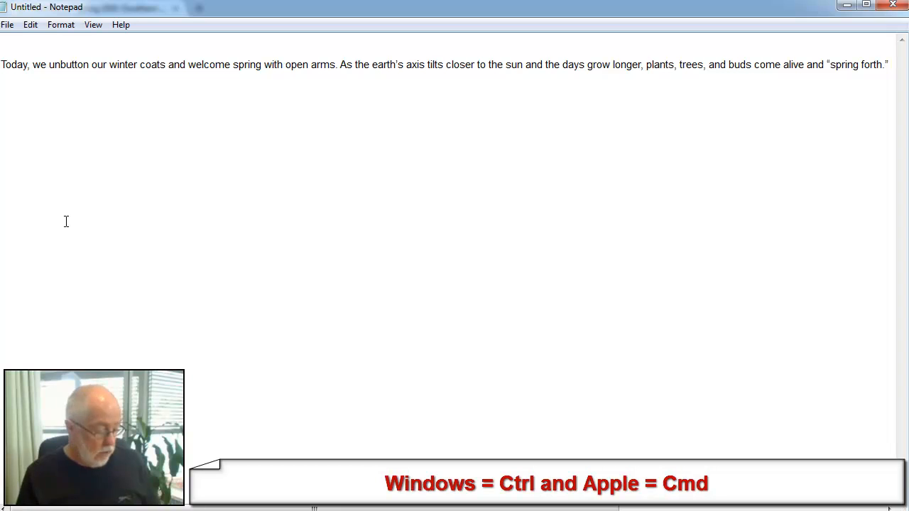
pyautogui.hotkey('ctrl', 'a')
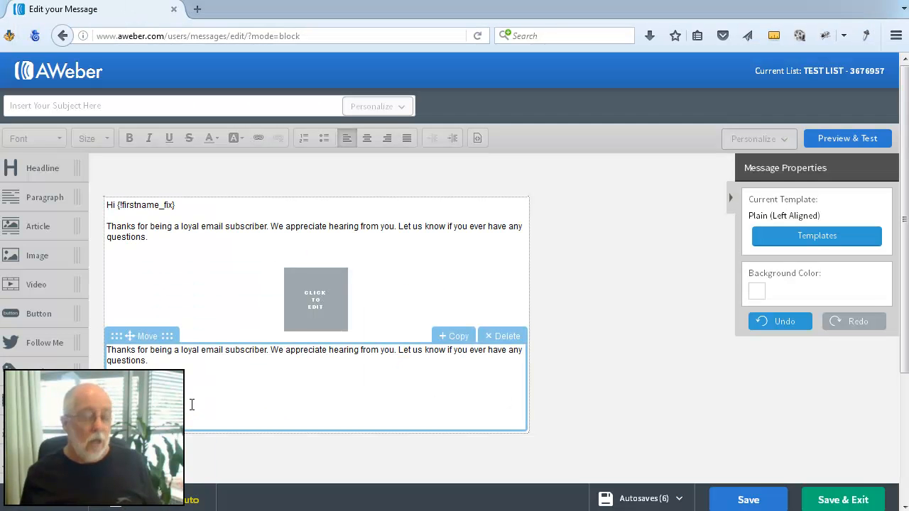
# - Paste the plain text at the end of the lower paragraph block in the message
pyautogui.click(191, 404)
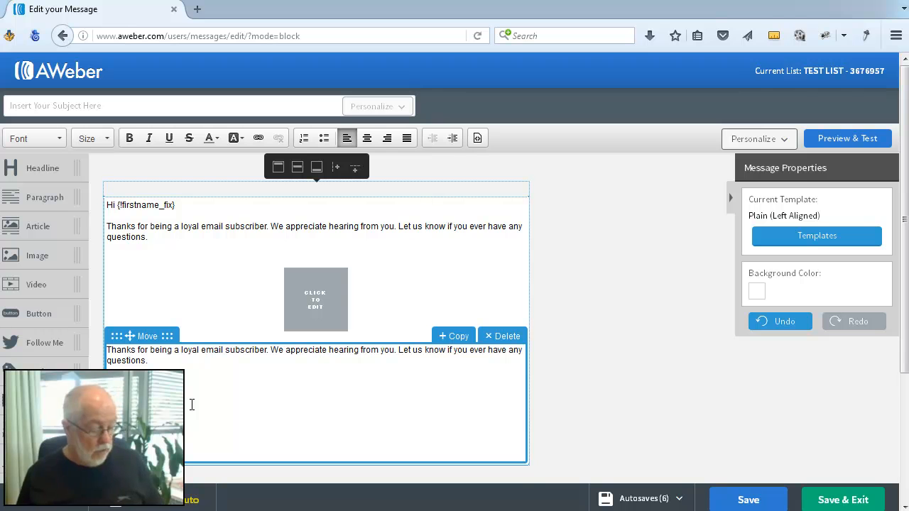
pyautogui.hotkey('ctrl', 'v')
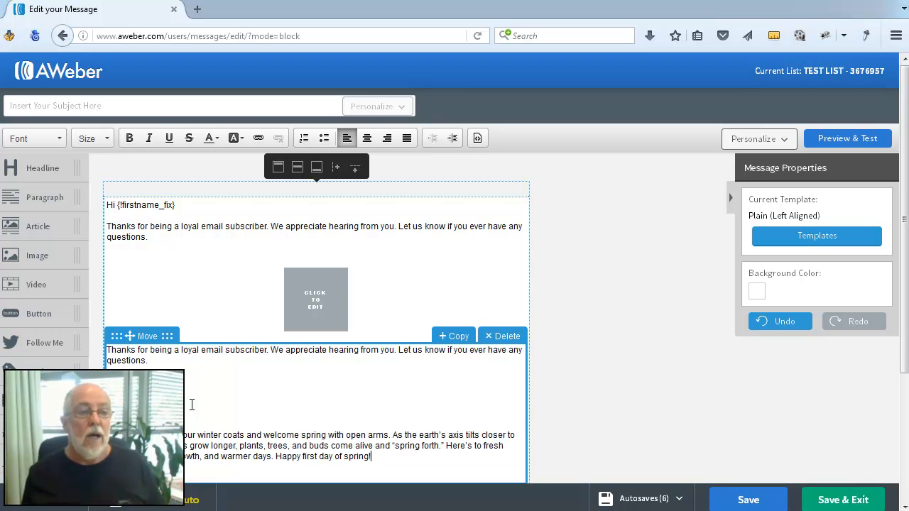
pyautogui.scroll(-4, 320, 401)
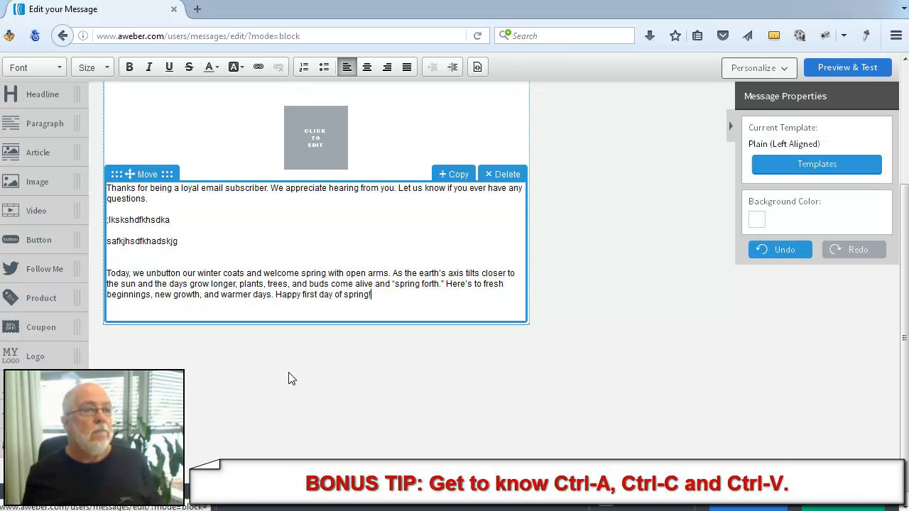
# - Save the message
pyautogui.scroll(2, 234, 341)
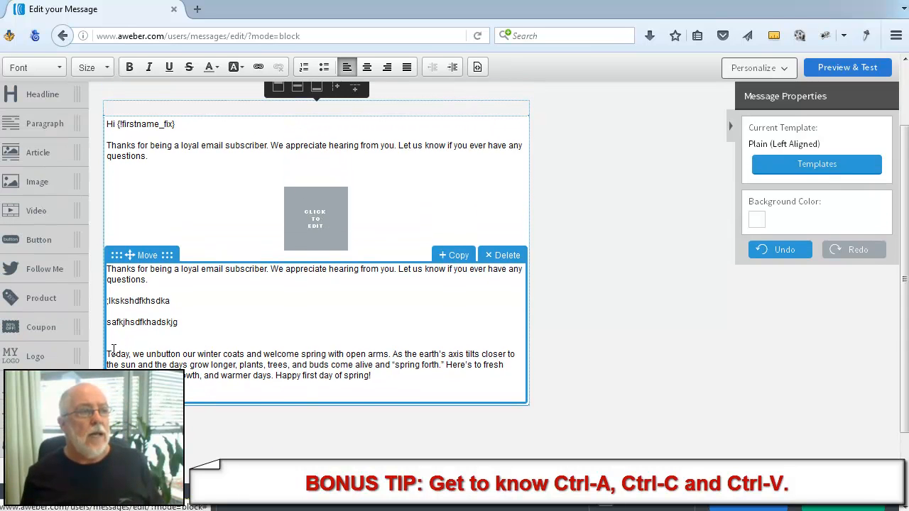
pyautogui.moveTo(108, 348); pyautogui.dragTo(407, 388)
pyautogui.click(415, 384)
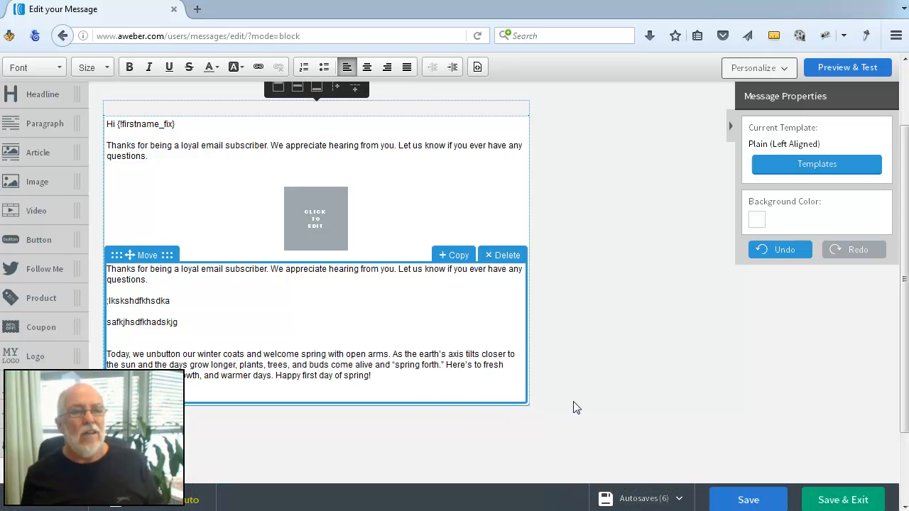
pyautogui.scroll(2, 575, 408)
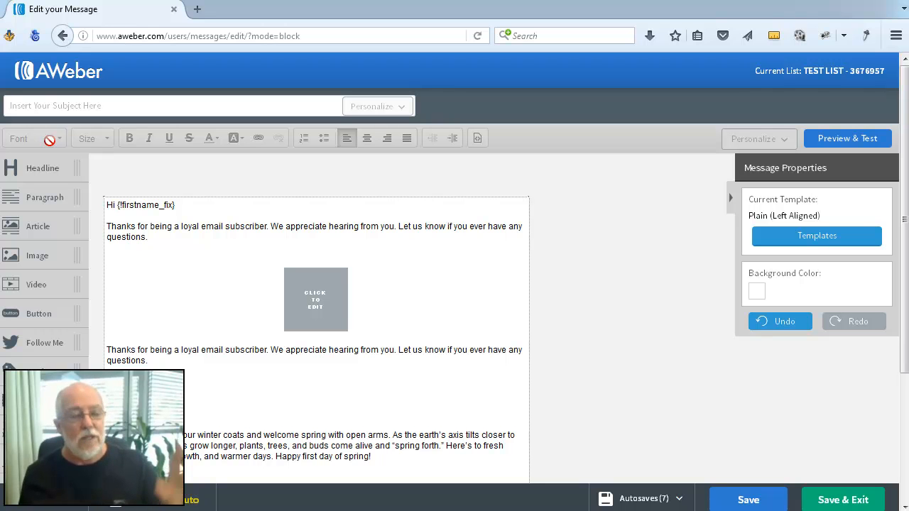
pyautogui.click(738, 504)
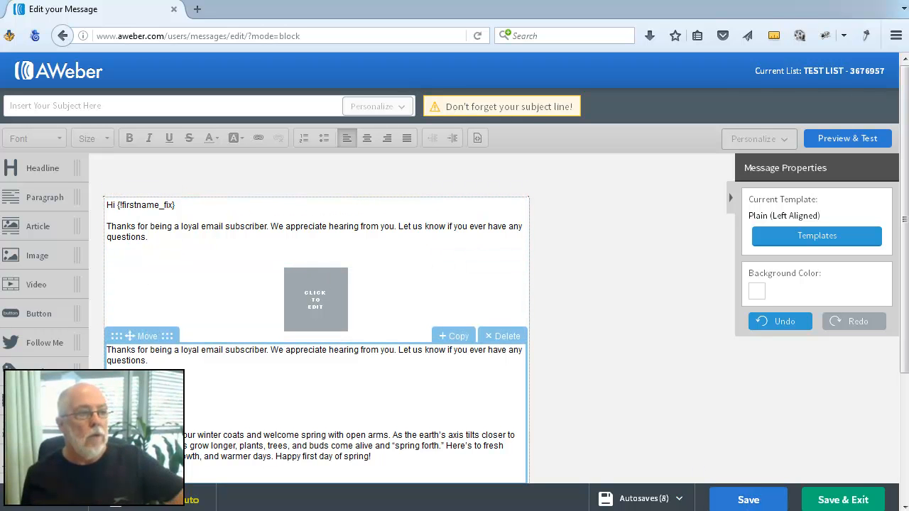
# - Try to change the font of all text in the lower paragraph block
pyautogui.moveTo(107, 435); pyautogui.dragTo(371, 456)
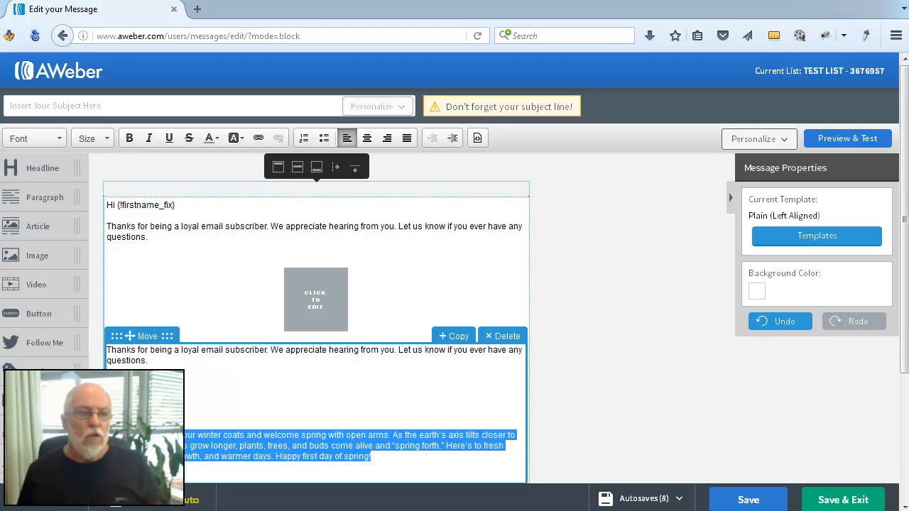
pyautogui.click(184, 405)
pyautogui.scroll(-3, 203, 387)
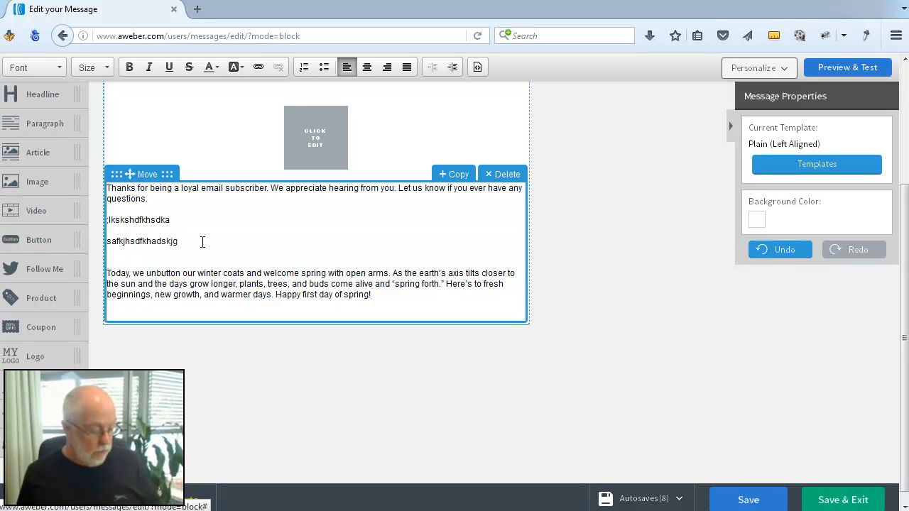
pyautogui.hotkey('ctrl', 'a')
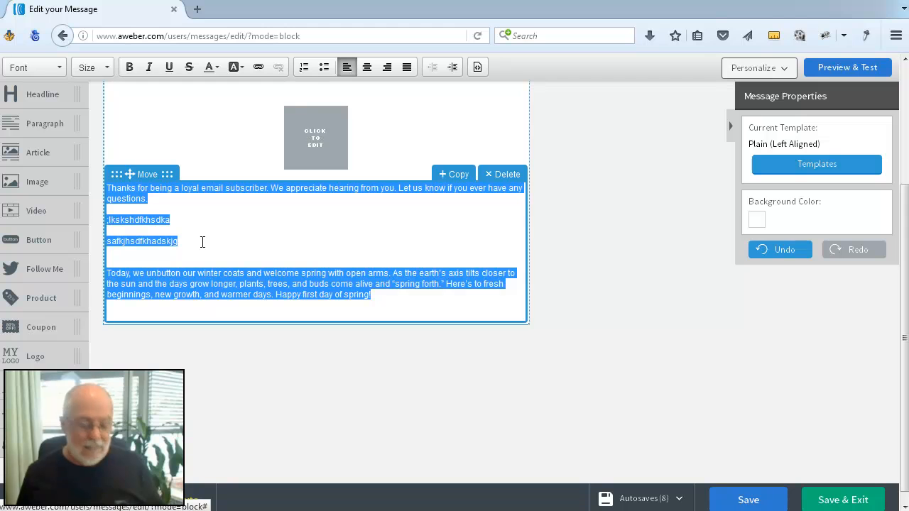
pyautogui.click(41, 66)
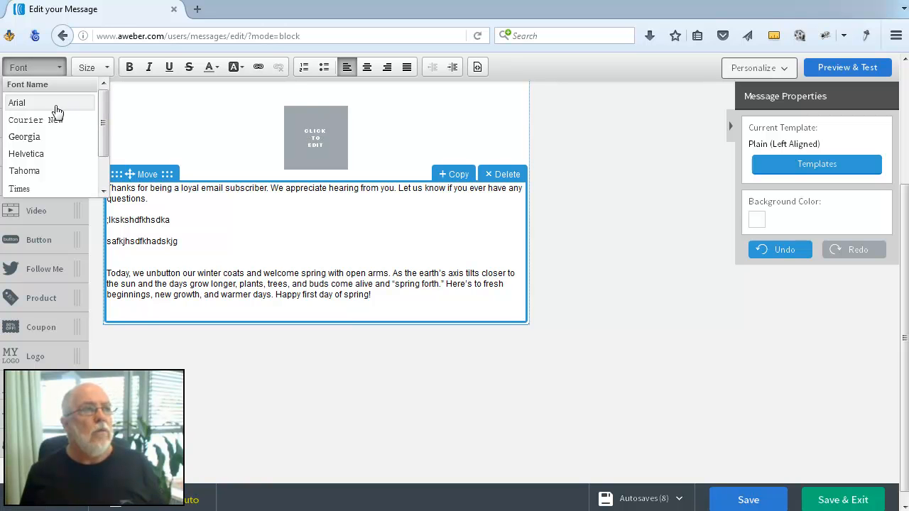
pyautogui.moveTo(102, 116); pyautogui.dragTo(101, 152)
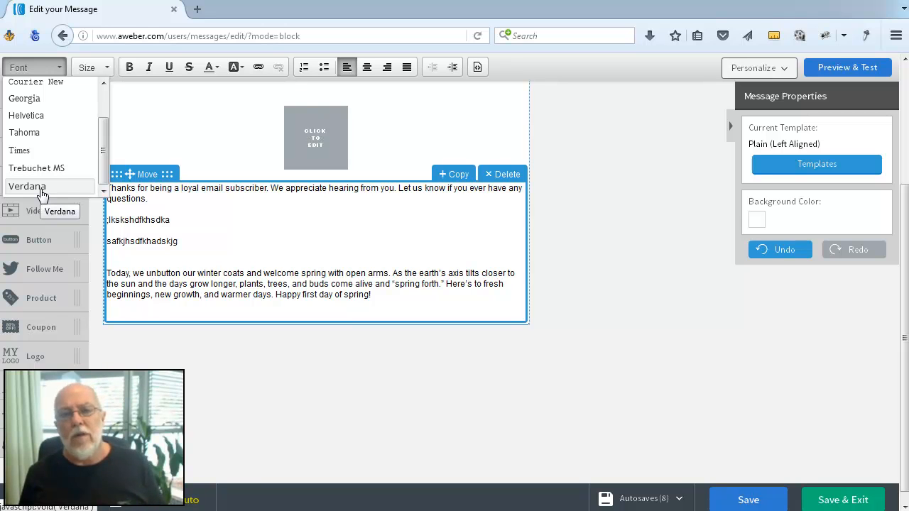
pyautogui.scroll(3, 85, 128)
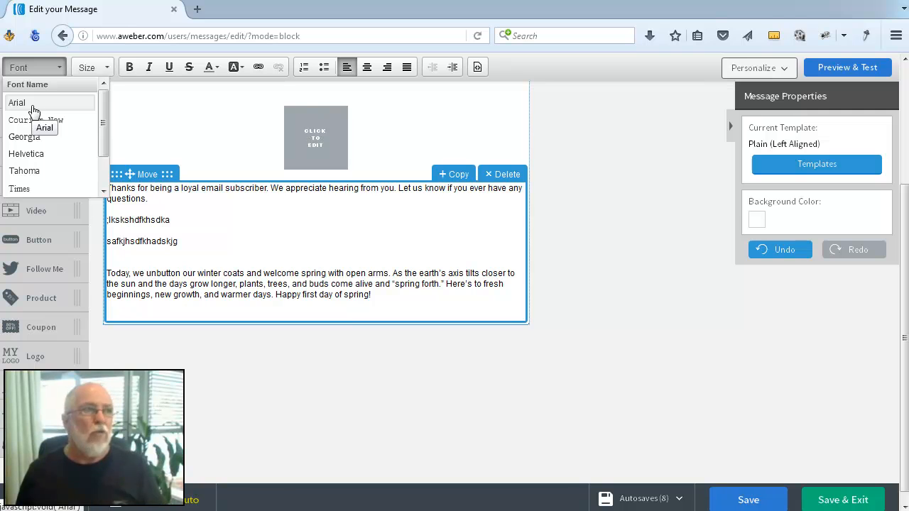
pyautogui.click(24, 189)
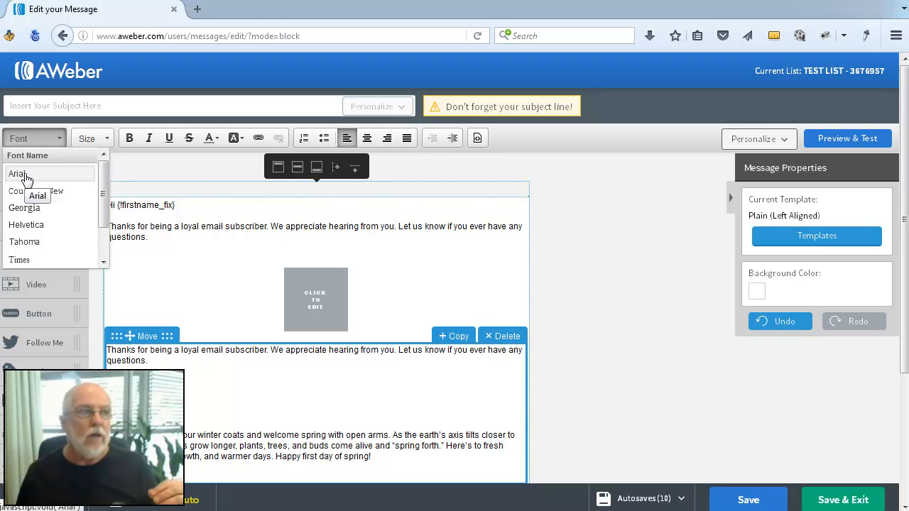
pyautogui.click(22, 175)
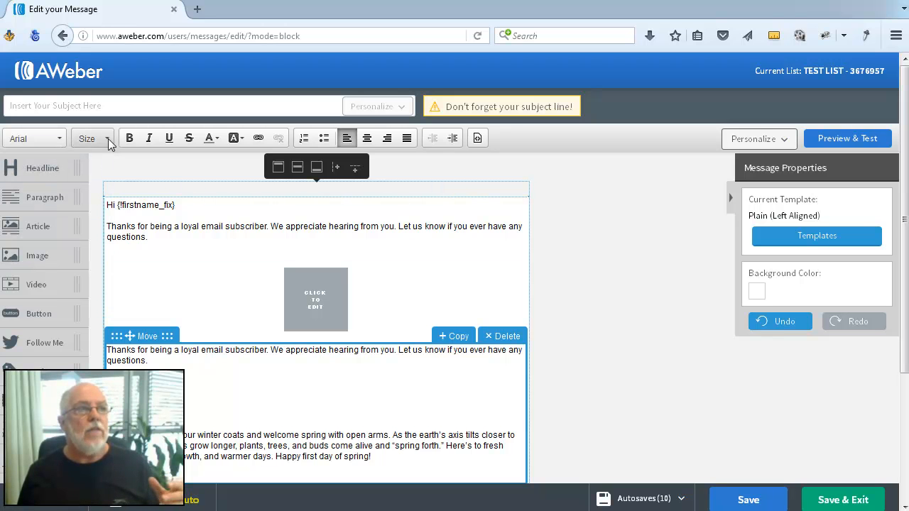
# - Select all text in the lower paragraph block and set its font to Arial
pyautogui.click(127, 363)
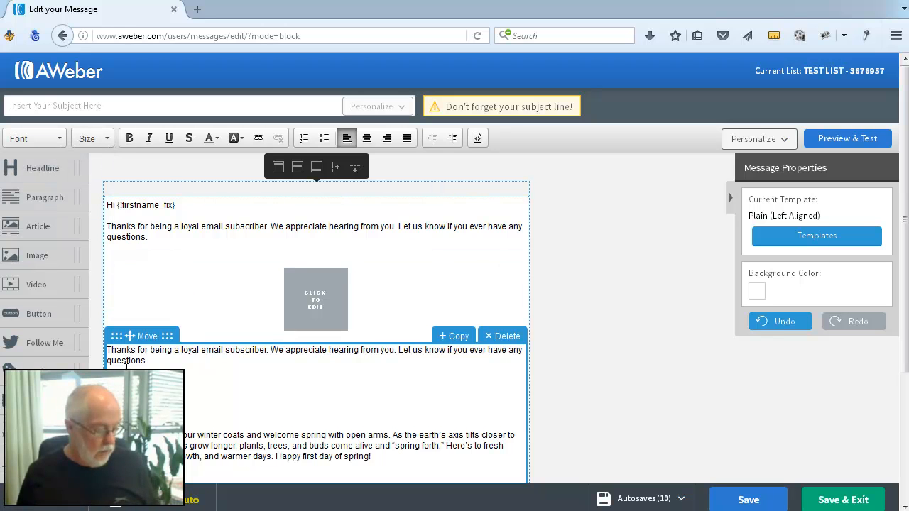
pyautogui.hotkey('ctrl', 'a')
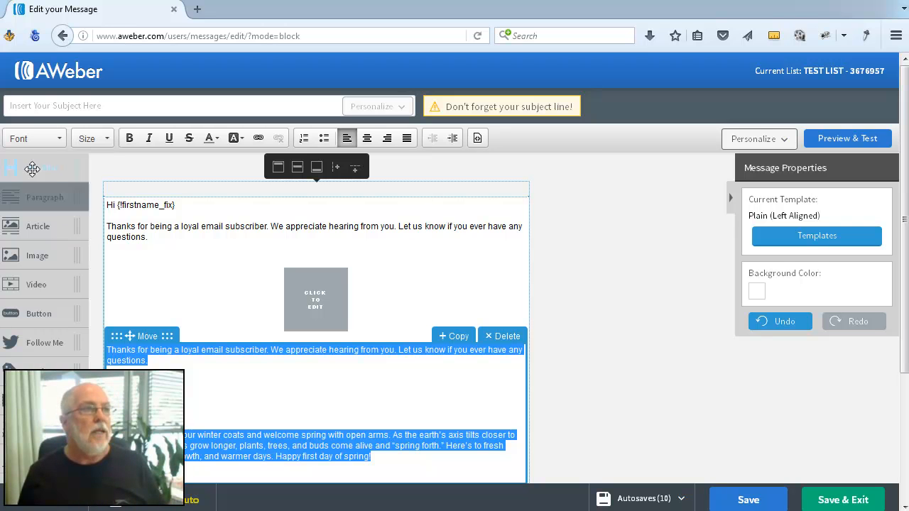
pyautogui.click(58, 139)
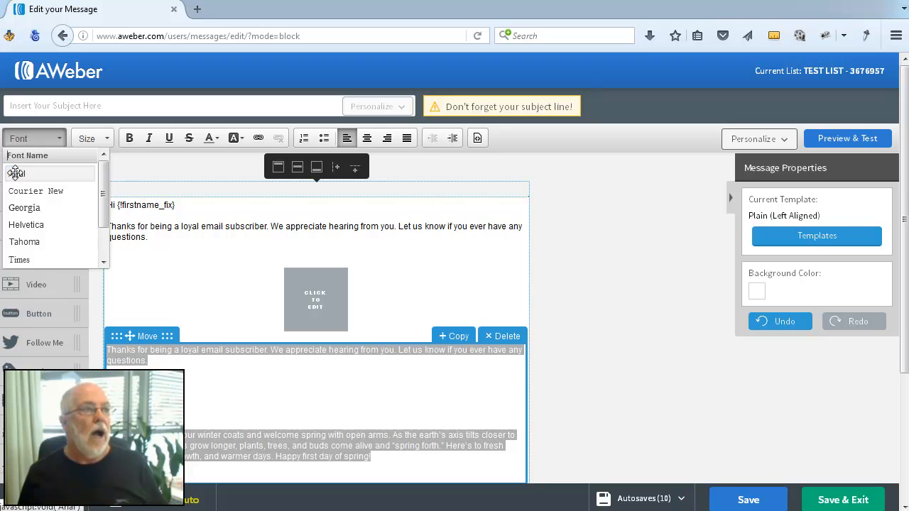
pyautogui.click(16, 173)
# - Set the selected text's font size to 14, deselect it, and save the message
pyautogui.click(108, 139)
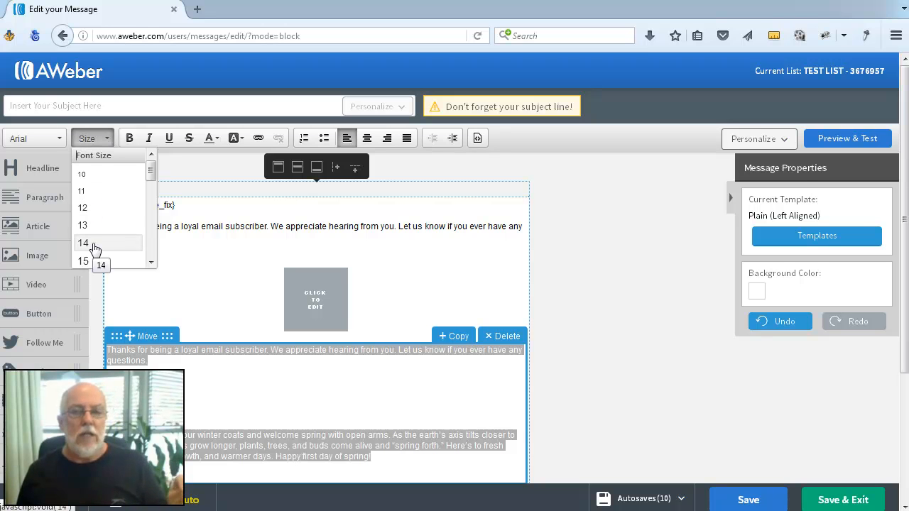
pyautogui.click(83, 225)
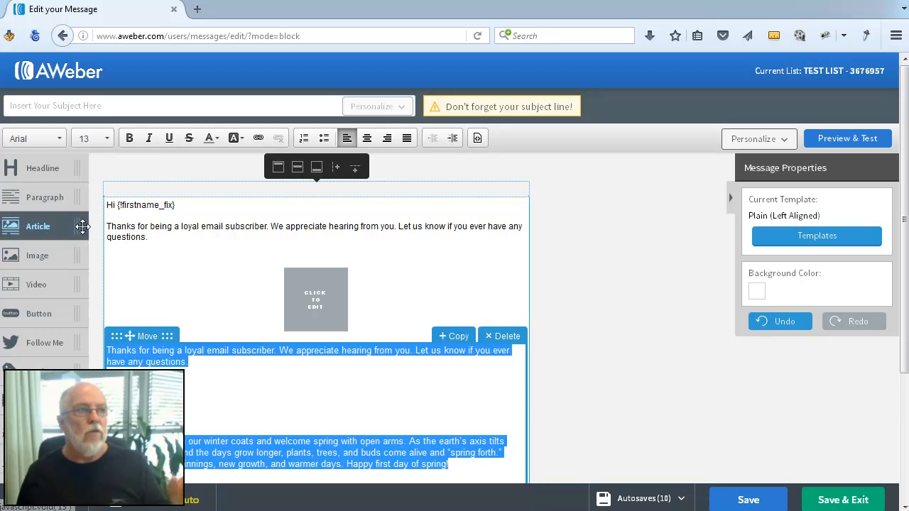
pyautogui.click(108, 139)
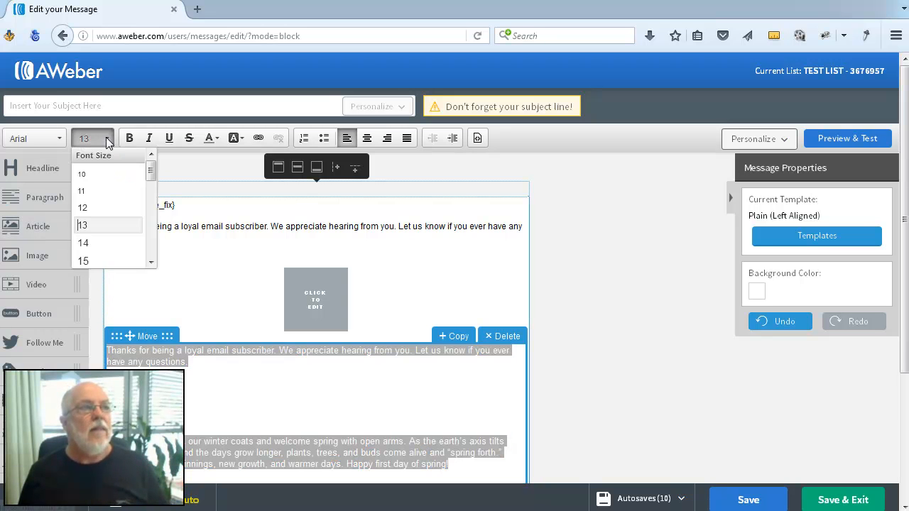
pyautogui.click(92, 243)
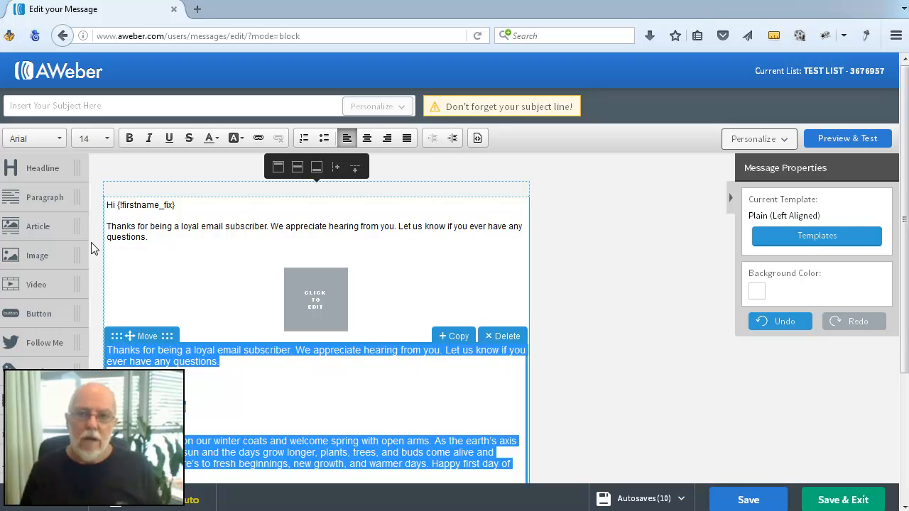
pyautogui.click(272, 411)
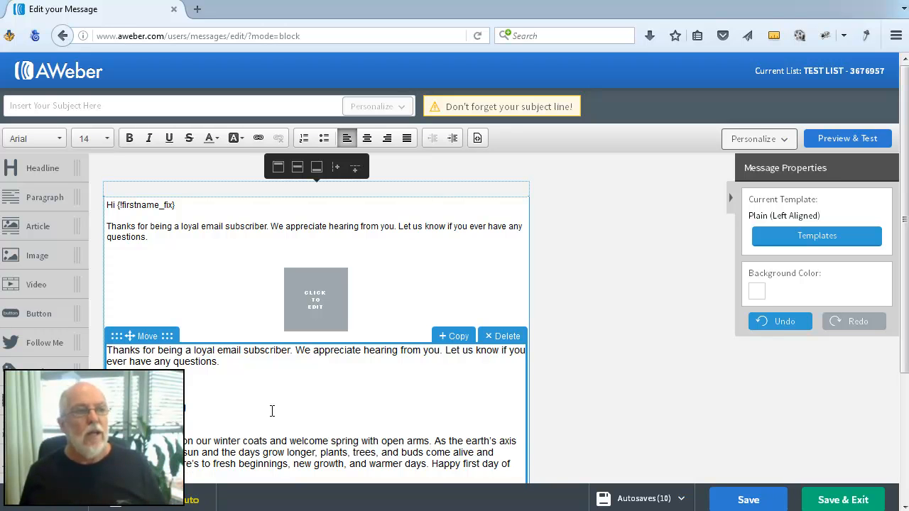
pyautogui.click(735, 500)
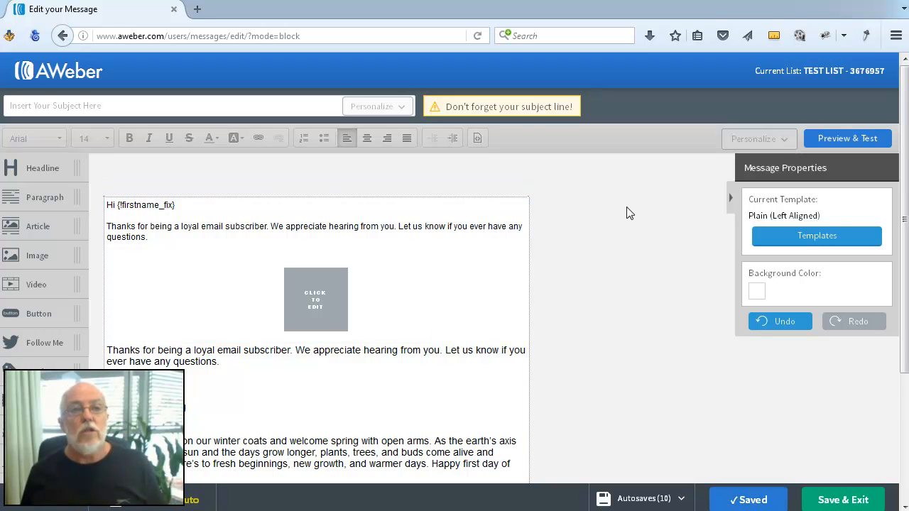
# - Open Preview & Test, examine the message's text formatting, and return to the editor
pyautogui.click(841, 140)
pyautogui.scroll(-1, 639, 321)
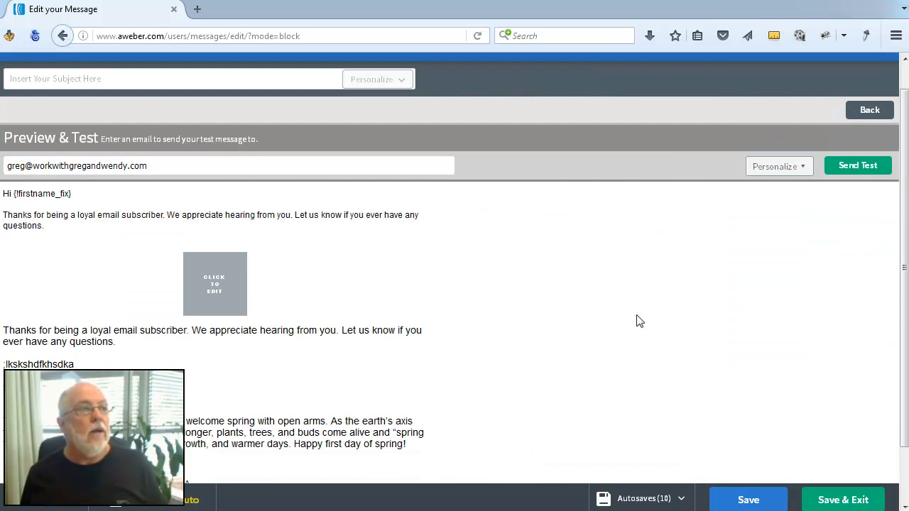
pyautogui.scroll(-2, 637, 321)
pyautogui.scroll(3, 637, 321)
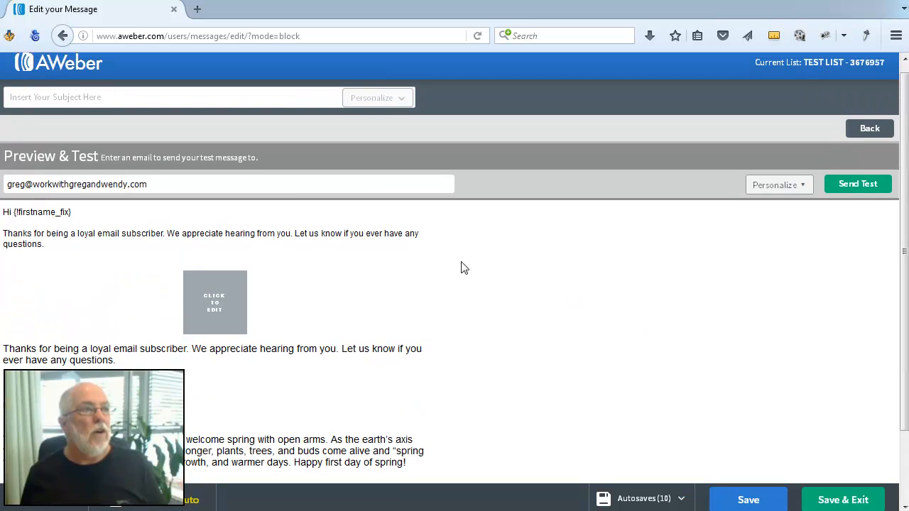
pyautogui.moveTo(6, 215); pyautogui.dragTo(440, 248)
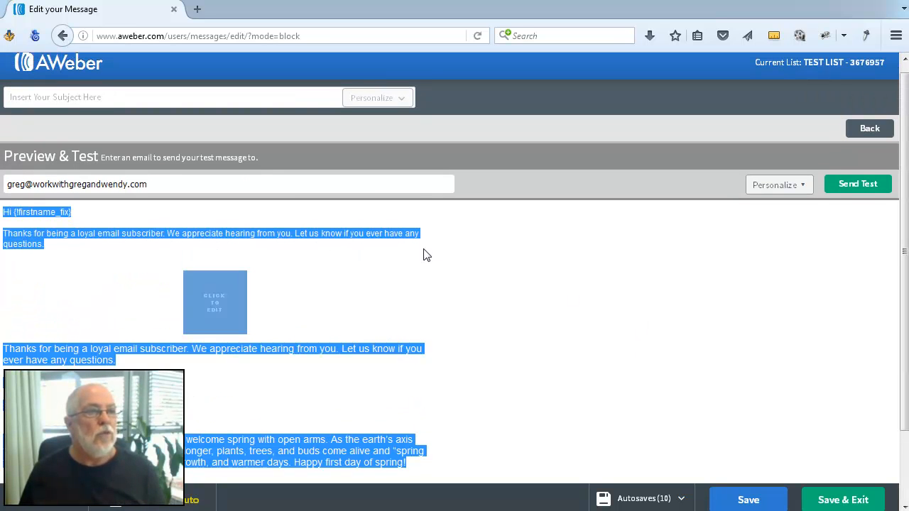
pyautogui.click(424, 253)
pyautogui.moveTo(14, 212); pyautogui.dragTo(197, 235)
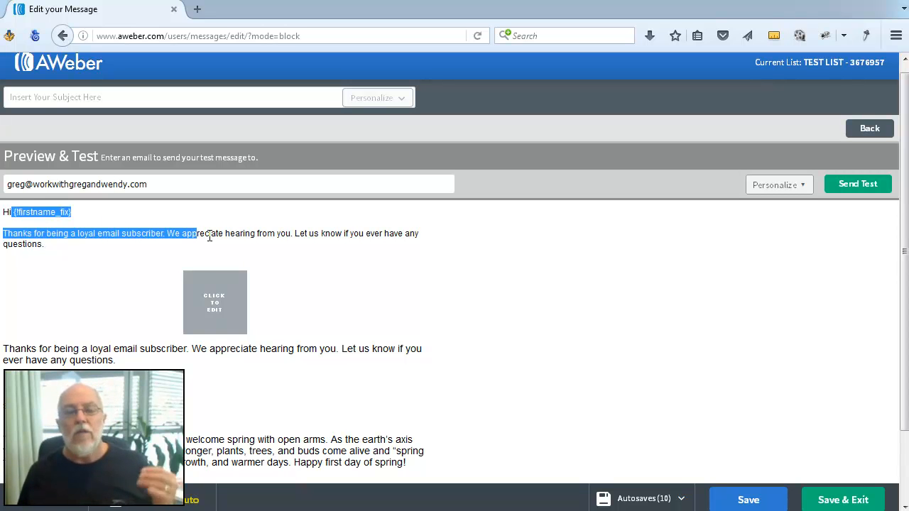
pyautogui.click(331, 258)
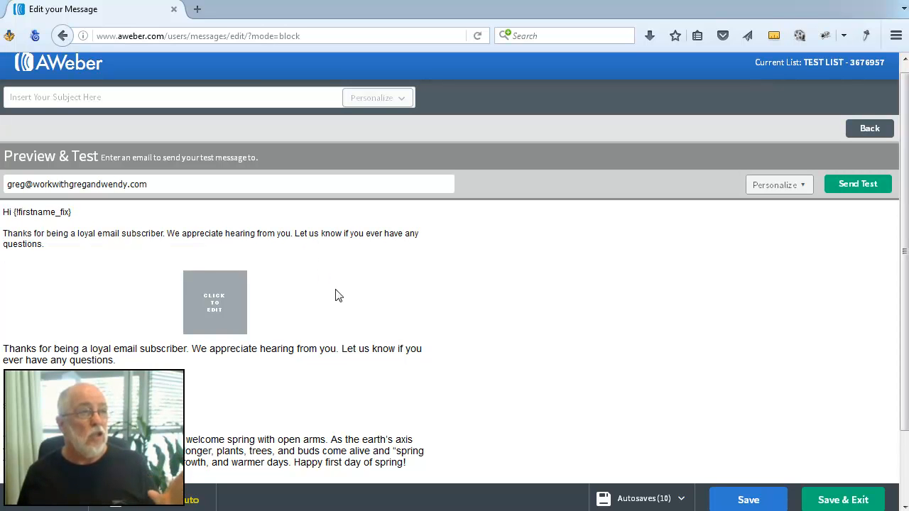
pyautogui.scroll(-2, 436, 345)
pyautogui.moveTo(4, 269); pyautogui.dragTo(462, 387)
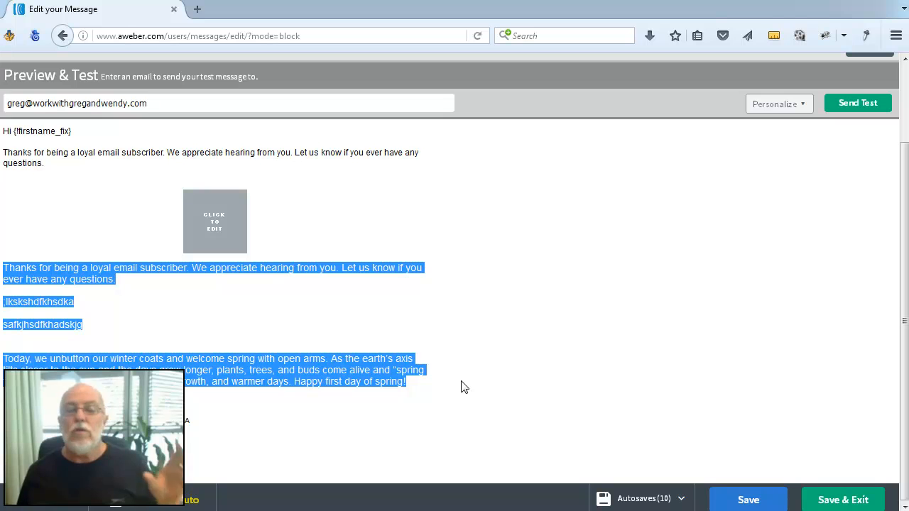
pyautogui.click(462, 372)
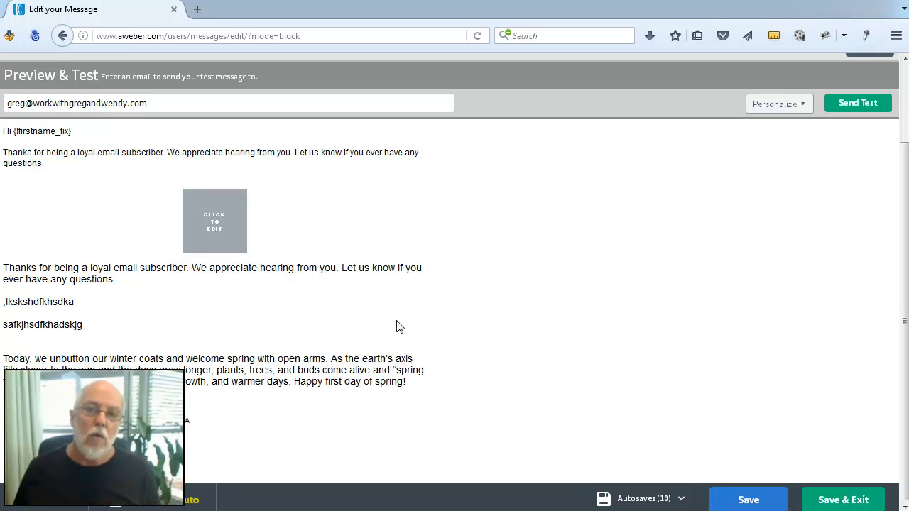
pyautogui.scroll(3, 588, 296)
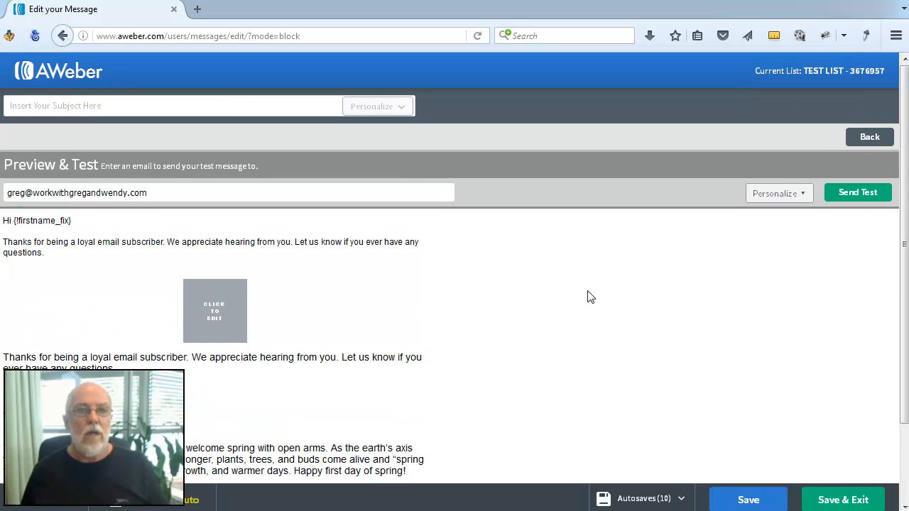
pyautogui.click(868, 140)
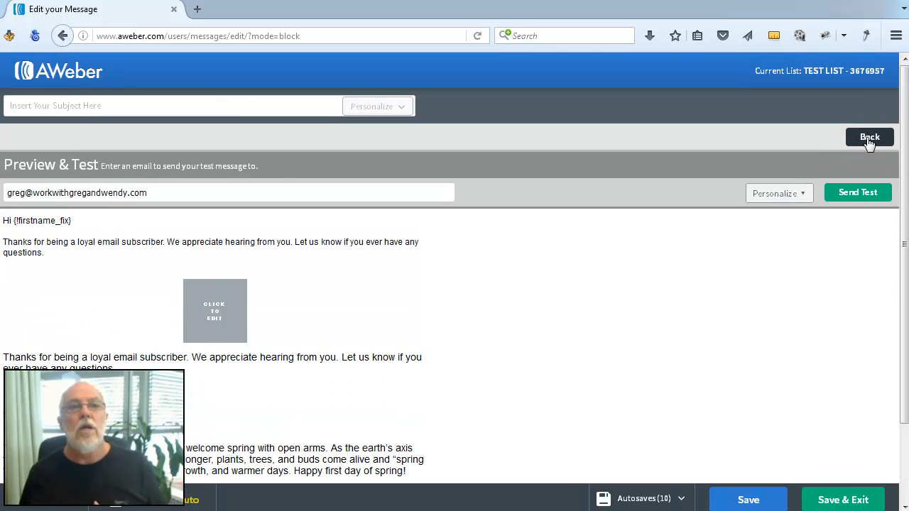
pyautogui.click(869, 141)
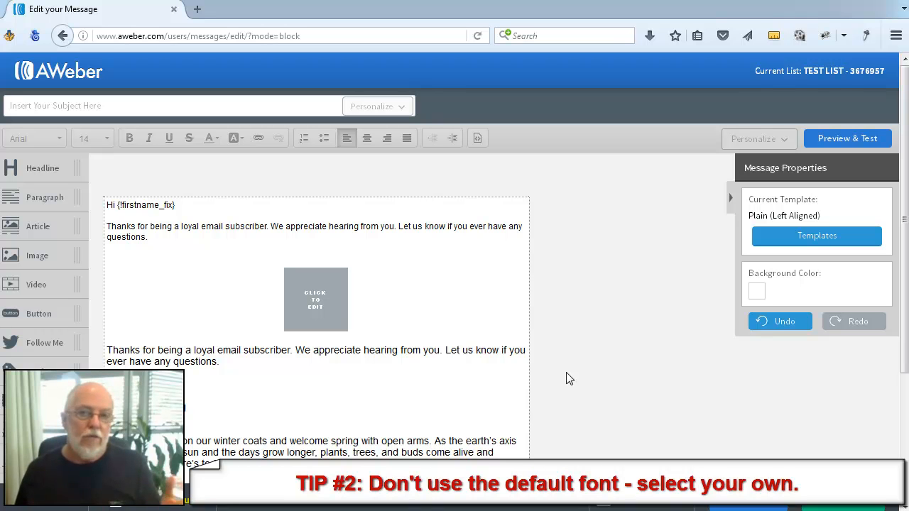
# - Insert the motorcycle-on-a-forest-road stock image from the image gallery into the image placeholder block
pyautogui.scroll(-2, 427, 369)
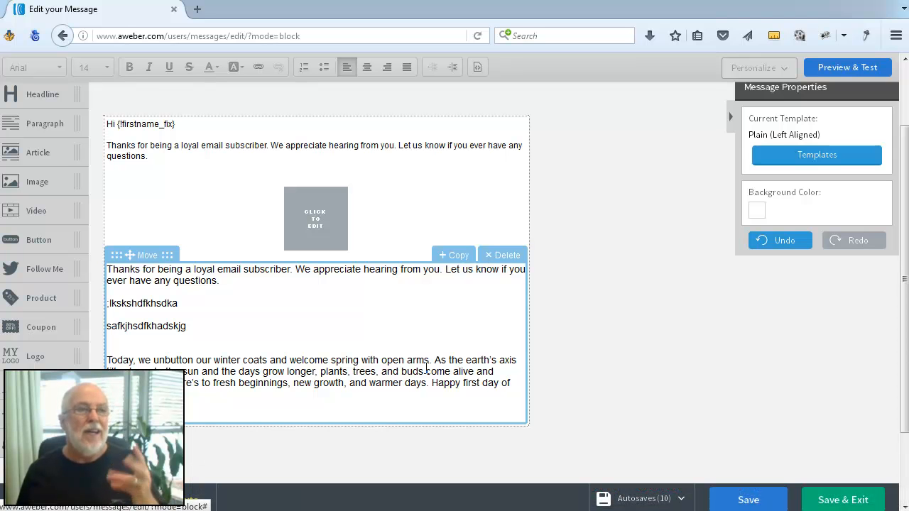
pyautogui.scroll(2, 593, 332)
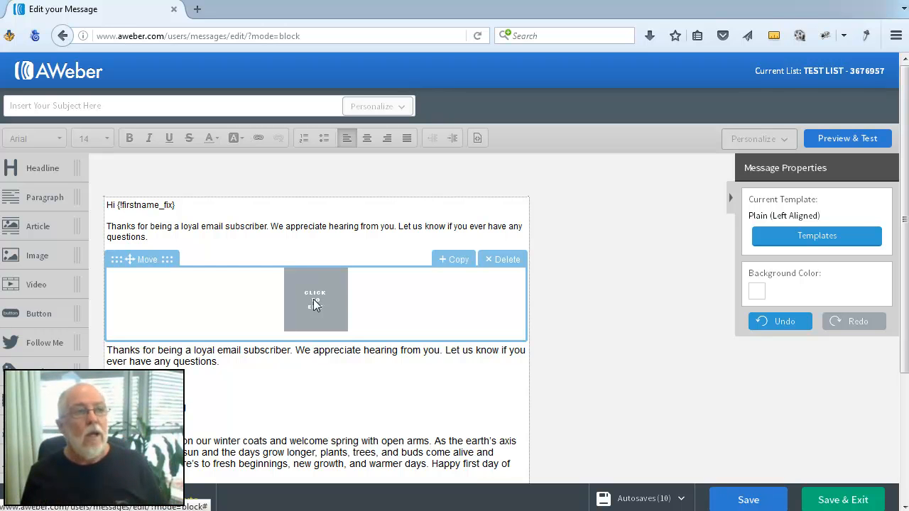
pyautogui.click(313, 299)
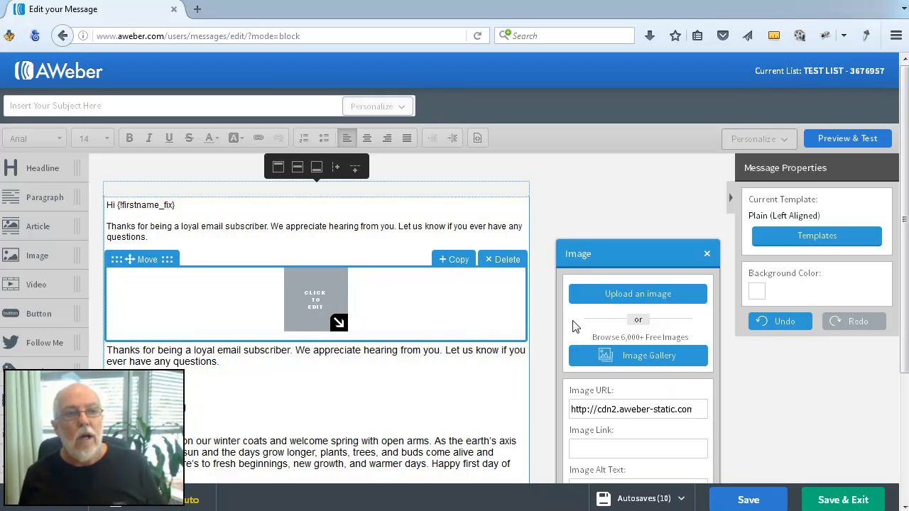
pyautogui.click(636, 362)
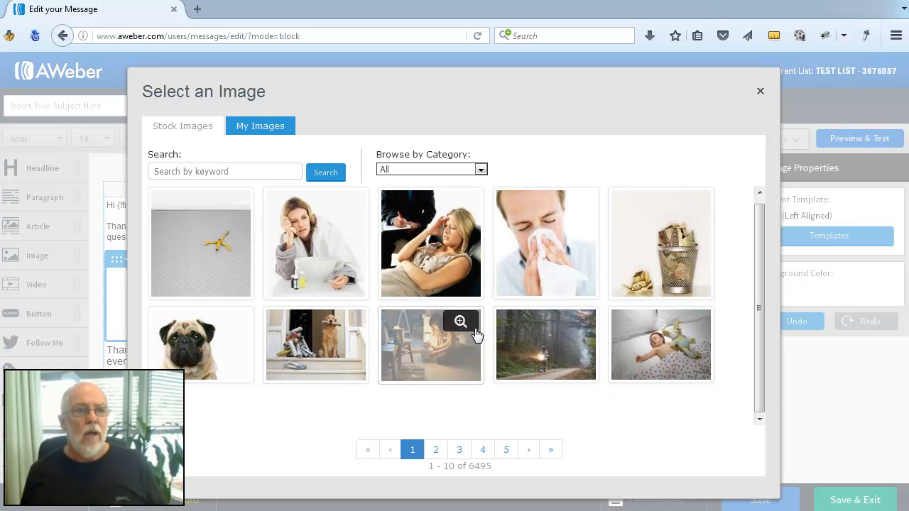
pyautogui.click(517, 348)
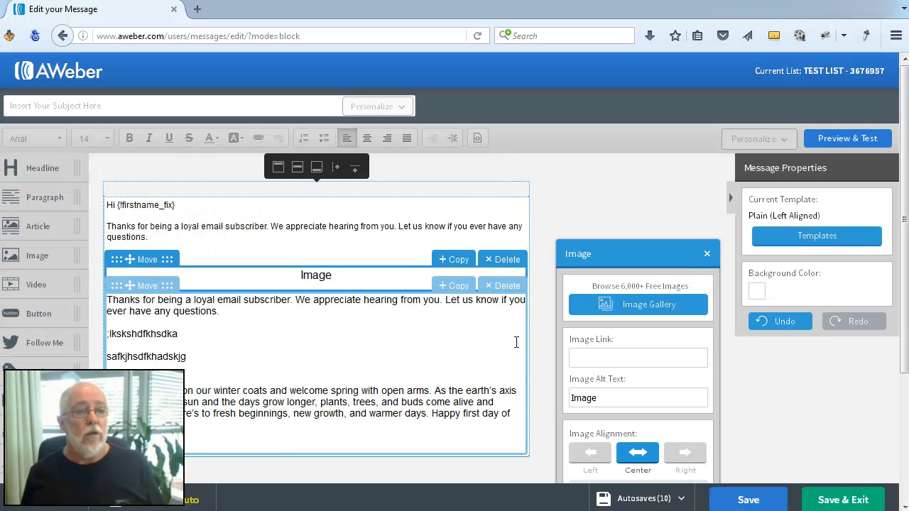
pyautogui.scroll(-2, 783, 413)
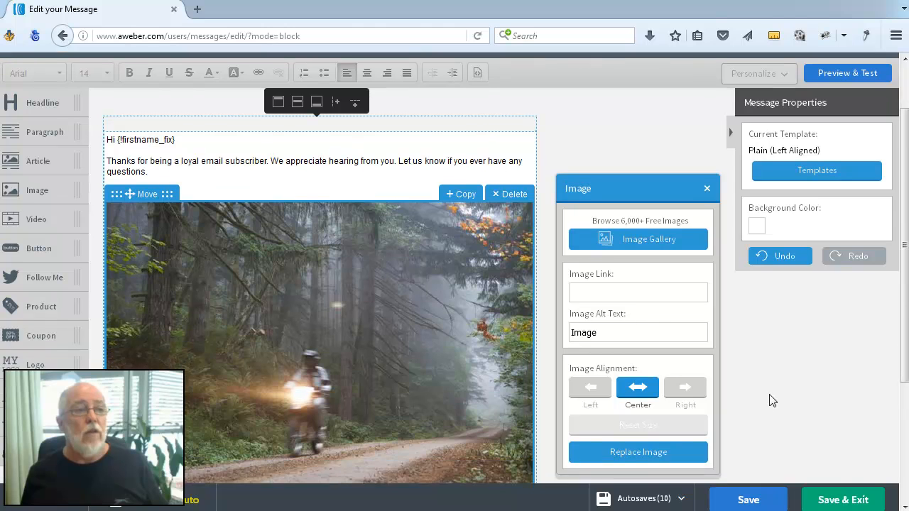
pyautogui.scroll(-3, 769, 397)
pyautogui.scroll(2, 561, 423)
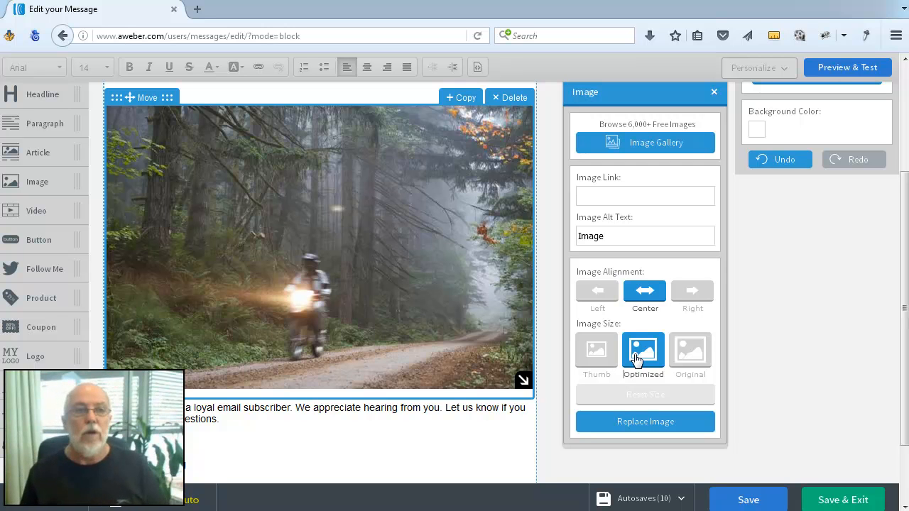
# - Browse the My Images collection in the image gallery, close it, and deselect the image block
pyautogui.scroll(3, 681, 312)
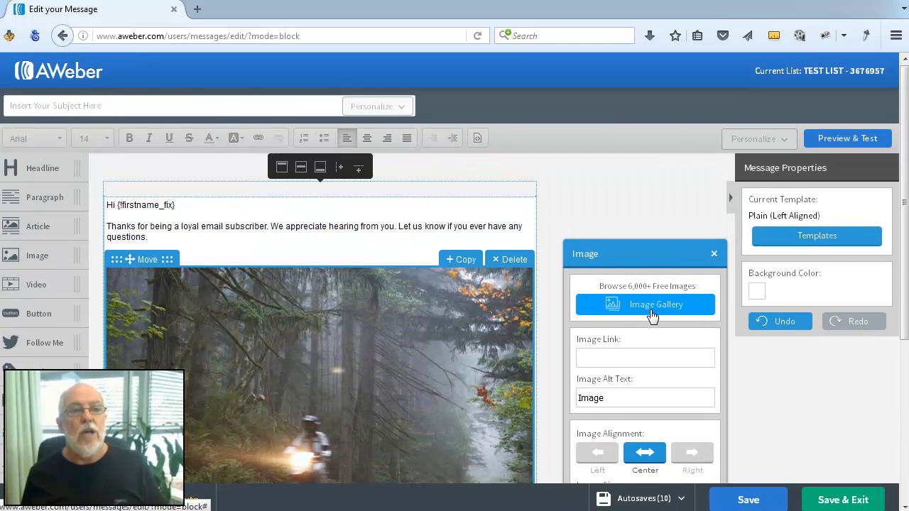
pyautogui.click(652, 316)
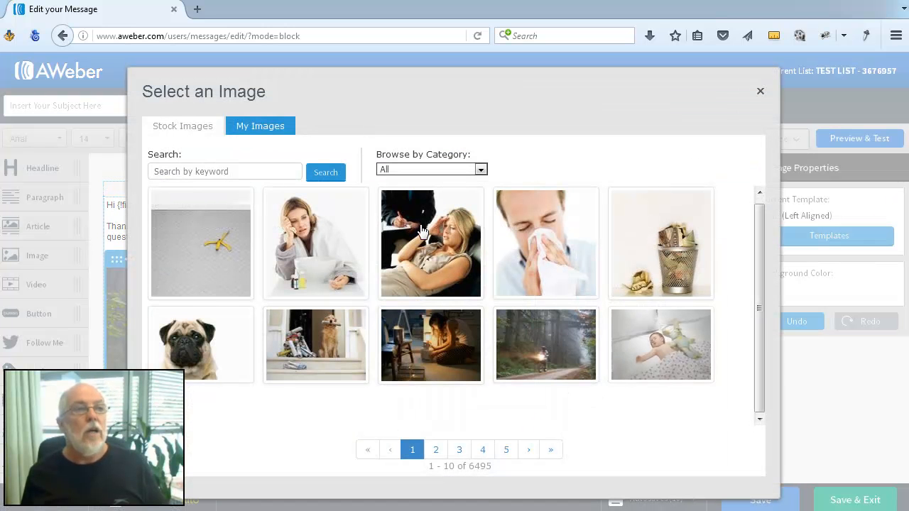
pyautogui.click(270, 125)
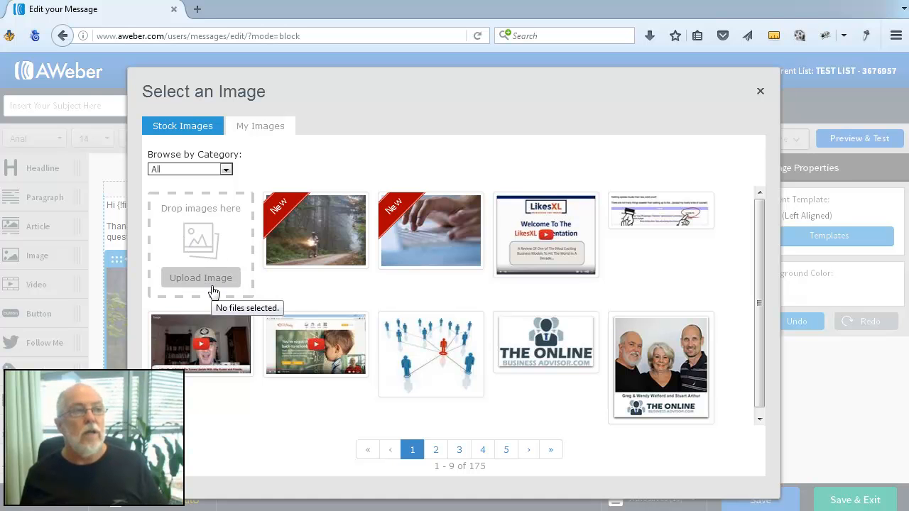
pyautogui.click(760, 91)
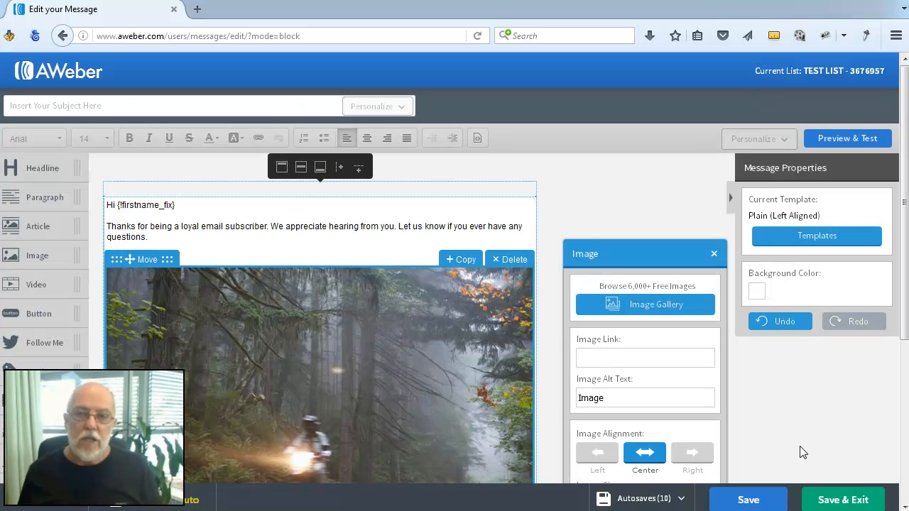
pyautogui.scroll(-3, 807, 453)
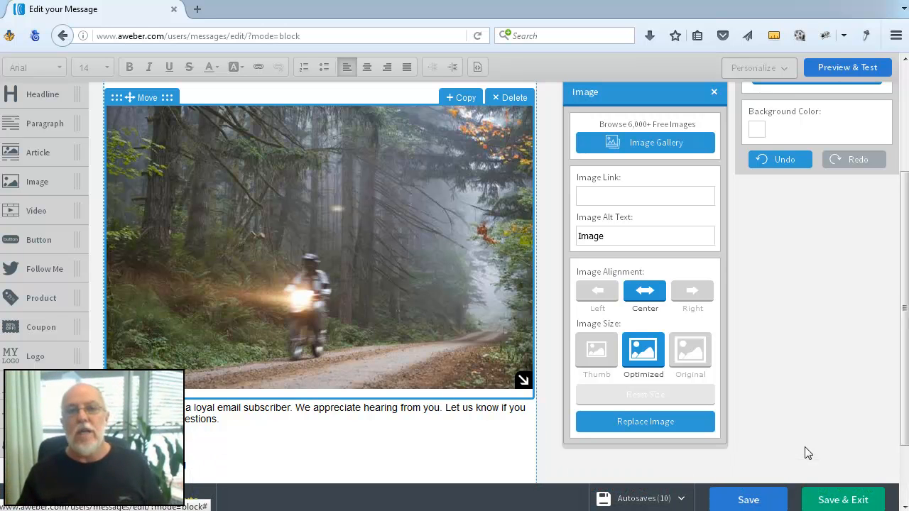
pyautogui.click(807, 453)
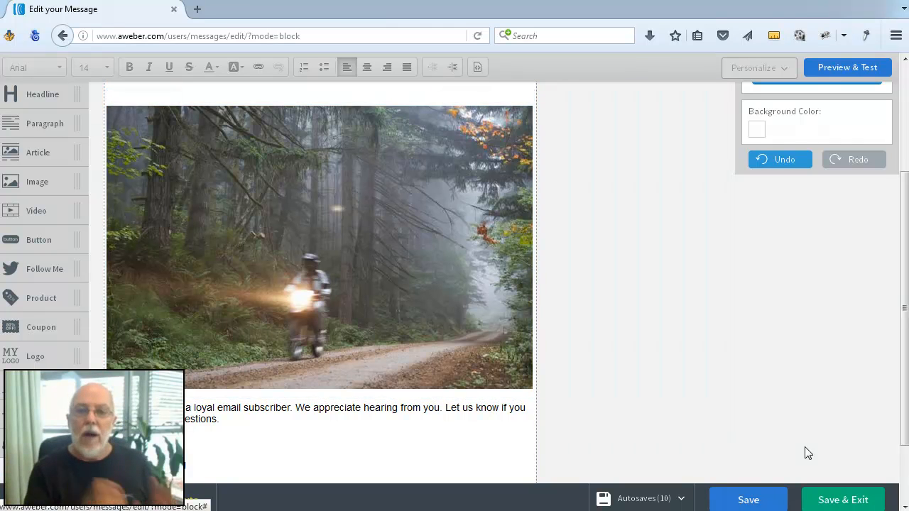